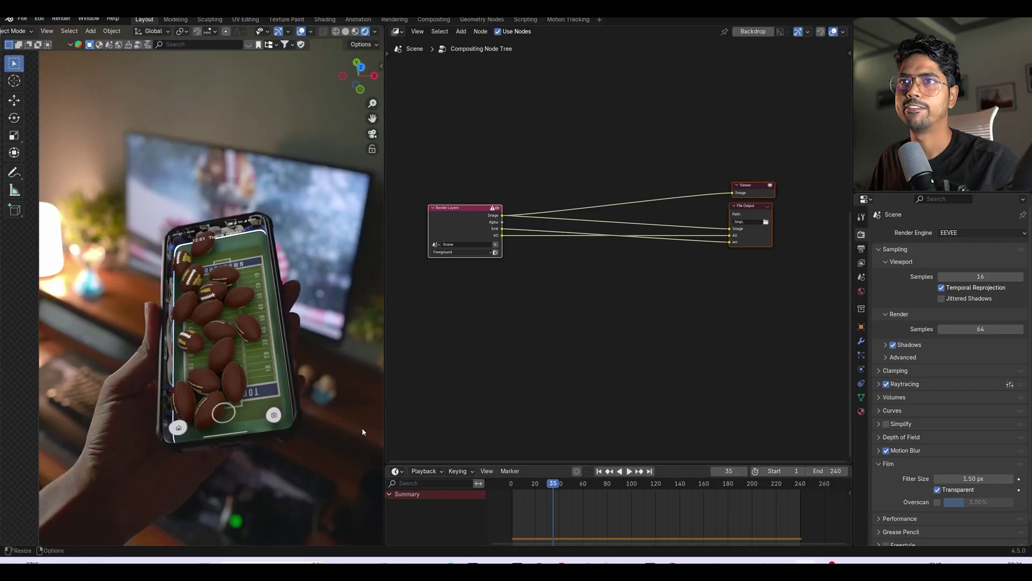
Step: Play the animation from the first frame and scrub the timeline to frame 107
scroll(241, 237, "up", 3)
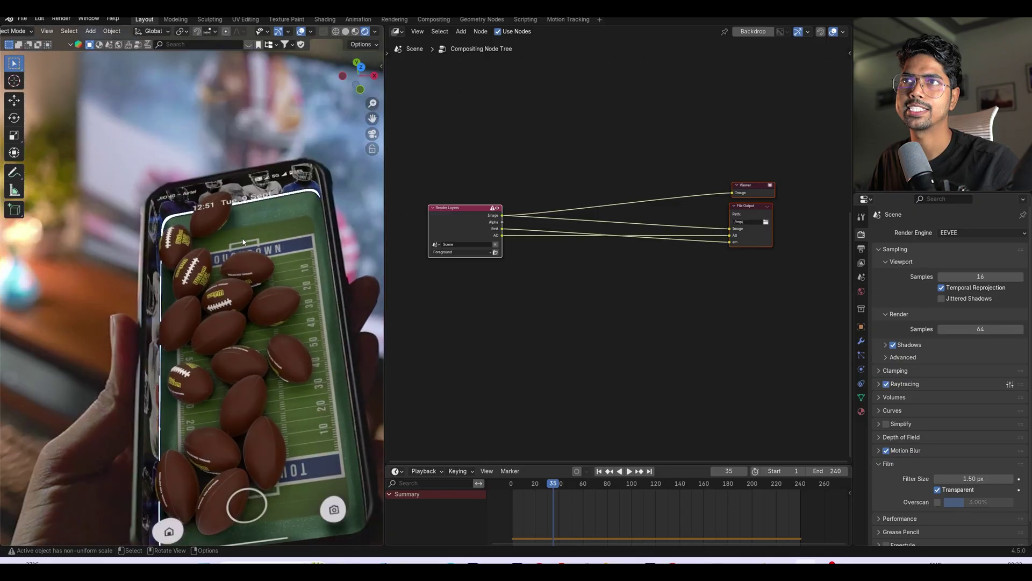
scroll(243, 240, "down", 3)
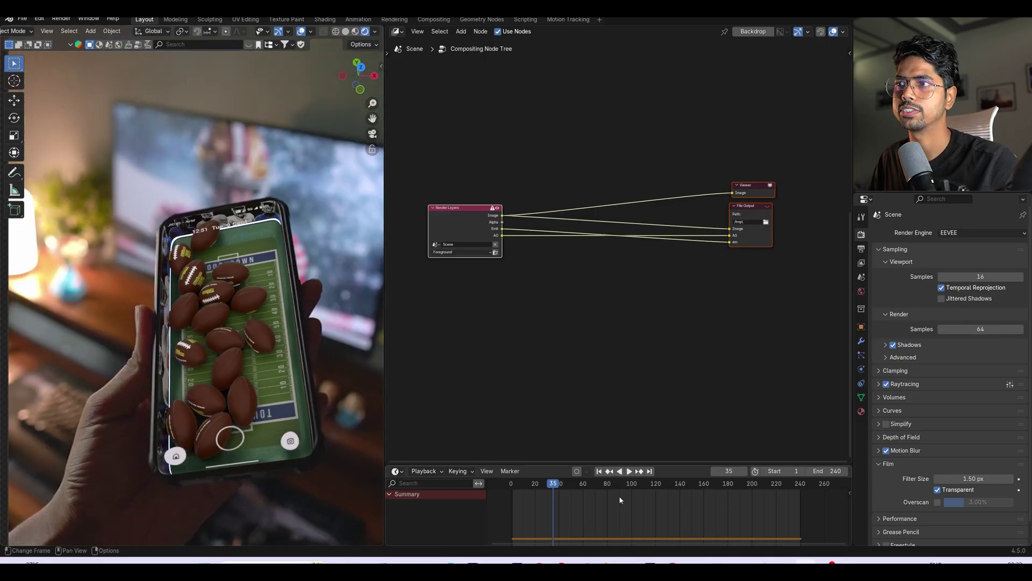
left_click(598, 473)
left_click(630, 472)
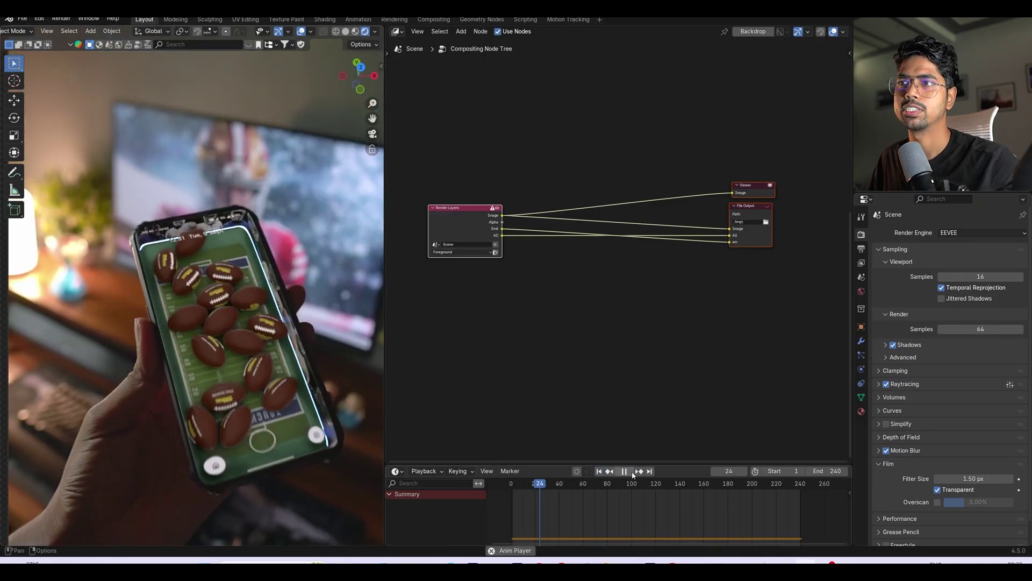
left_click(630, 471)
left_click_drag(555, 486, 639, 488)
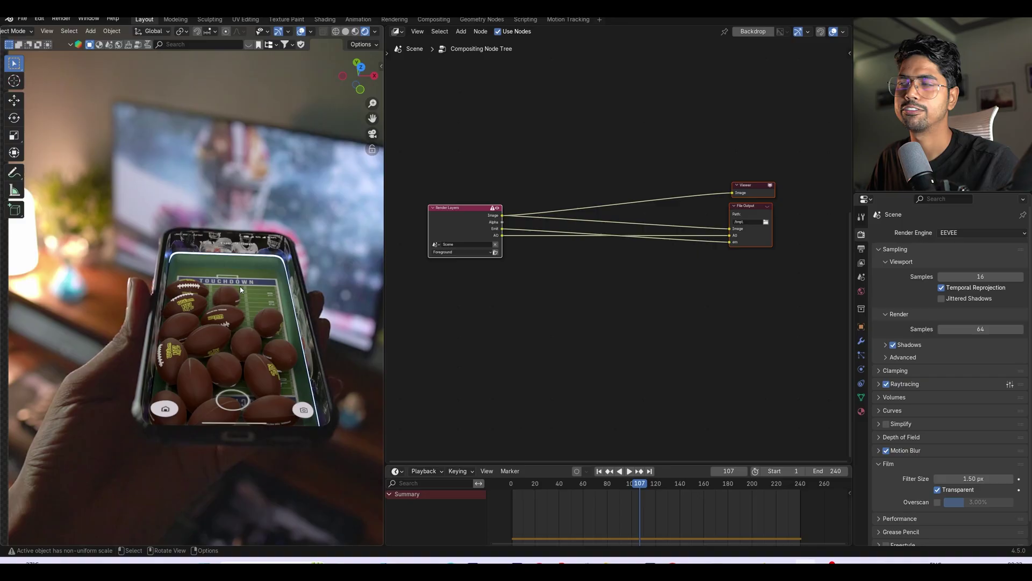
Step: Examine the compositing node tree's links from Render Layers to the Viewer and File Output nodes
middle_click_drag(566, 286, 569, 301)
left_click(398, 33)
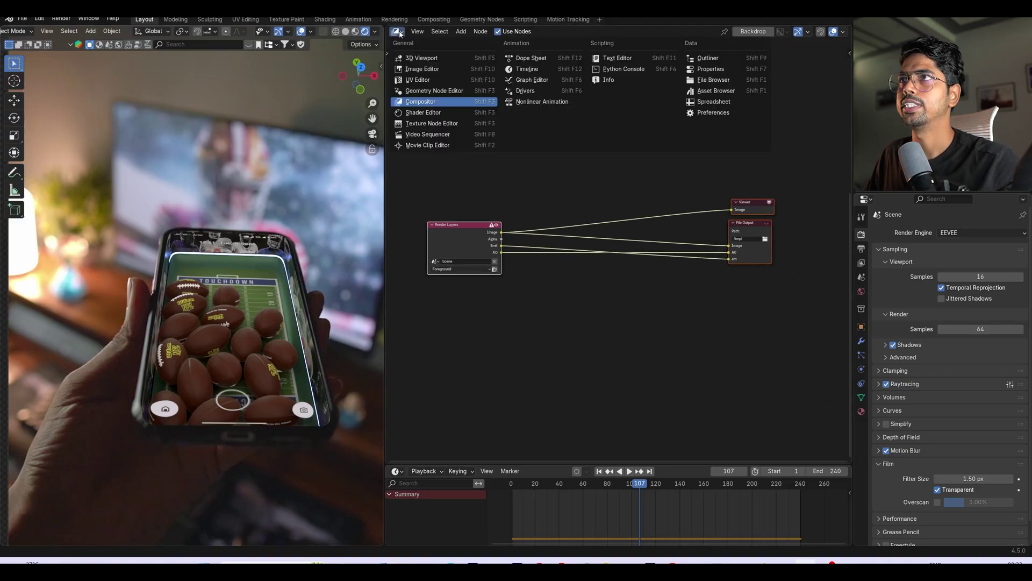
left_click(412, 101)
scroll(550, 279, "up", 3)
middle_click_drag(524, 273, 570, 272)
left_click(432, 254)
left_click_drag(432, 254, 516, 247)
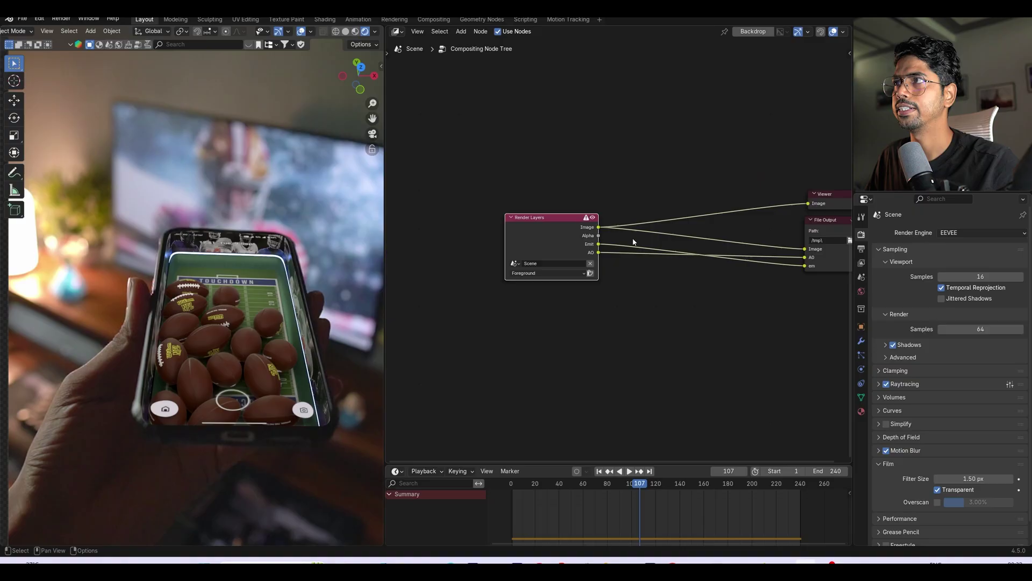
middle_click_drag(632, 241, 559, 239)
left_click_drag(483, 244, 503, 245)
middle_click_drag(464, 202, 488, 210)
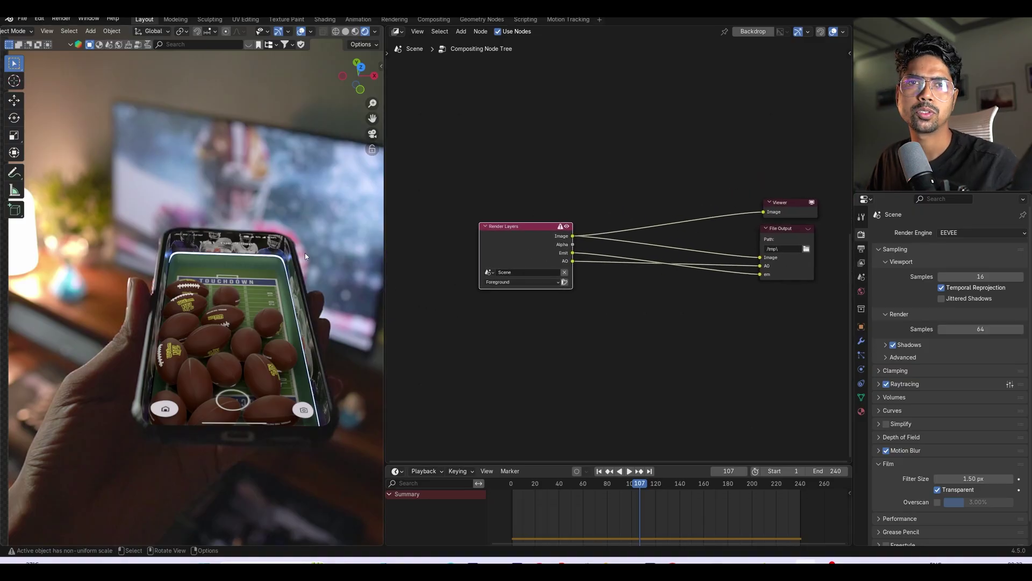
middle_click_drag(523, 243, 521, 242)
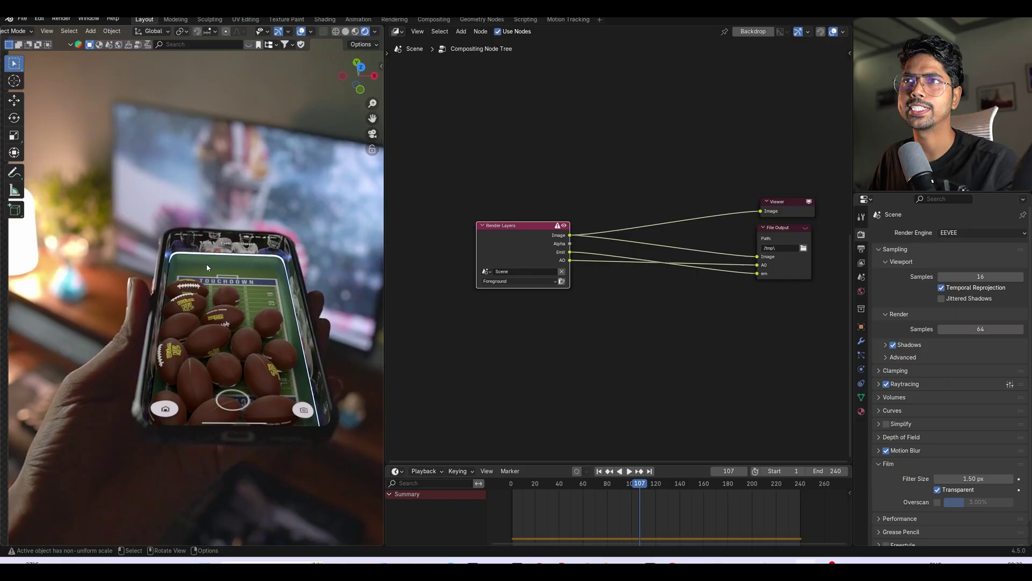
Step: Open the 3D view's viewport shading options with the full phone shot framed
scroll(210, 289, "down", 2)
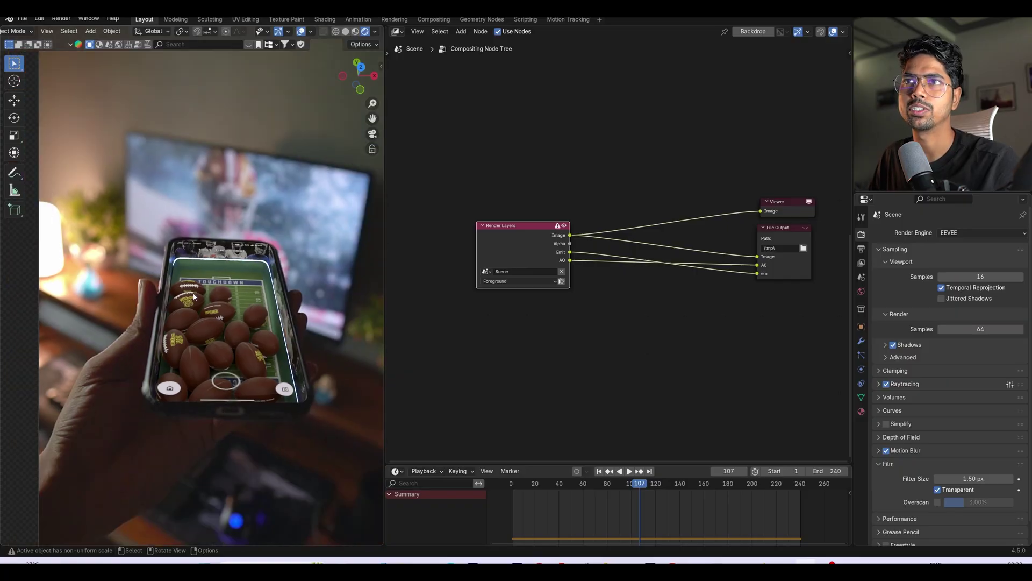
middle_click_drag(211, 290, 183, 288, "shift")
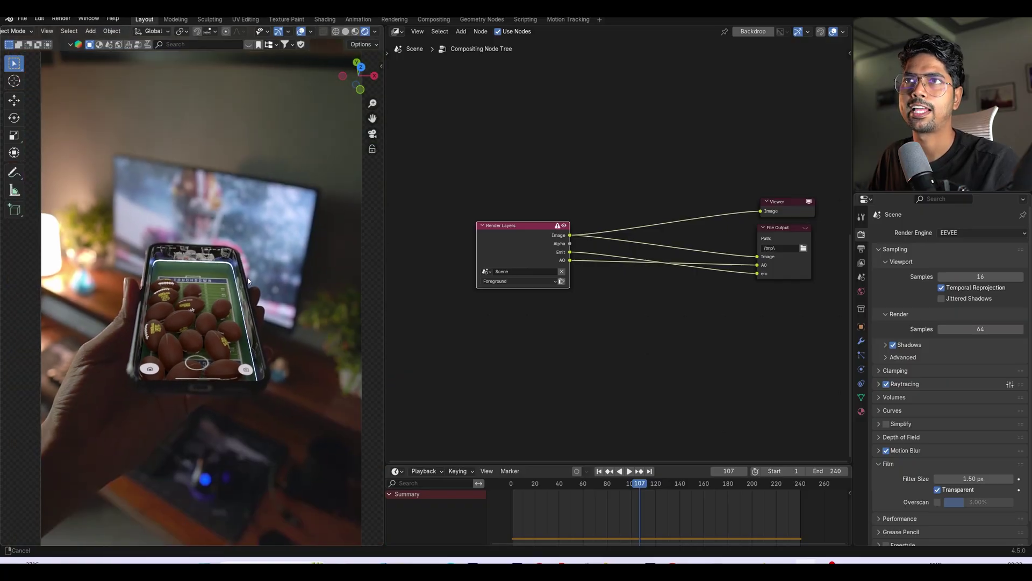
left_click(376, 33)
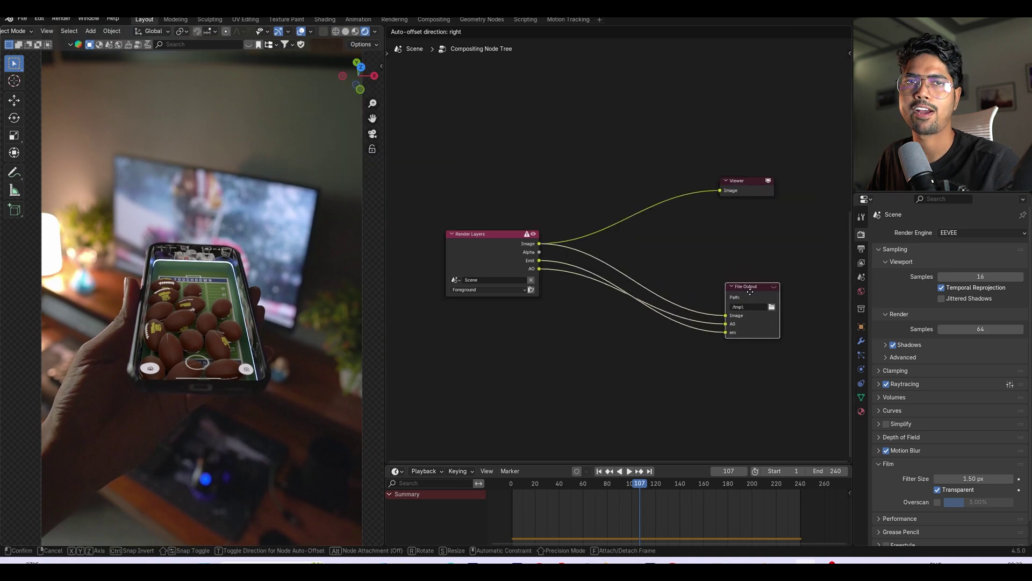
Step: Spread out the Viewer and File Output nodes and insert a Glare node between the Render Layers image and the Viewer
left_click_drag(751, 287, 755, 275)
left_click_drag(754, 193, 769, 209)
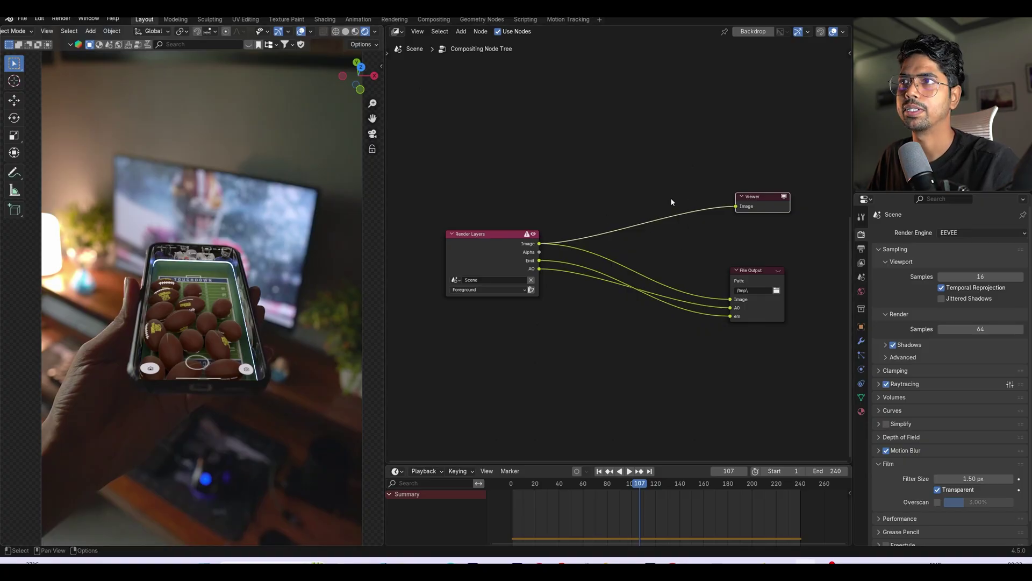
key("shift+a")
left_click(656, 174)
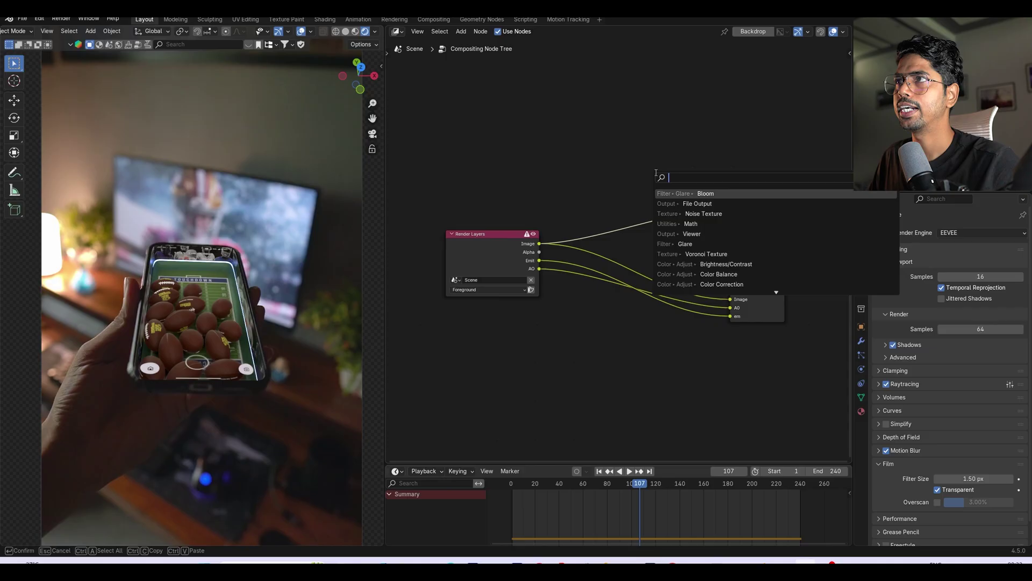
type("bloo")
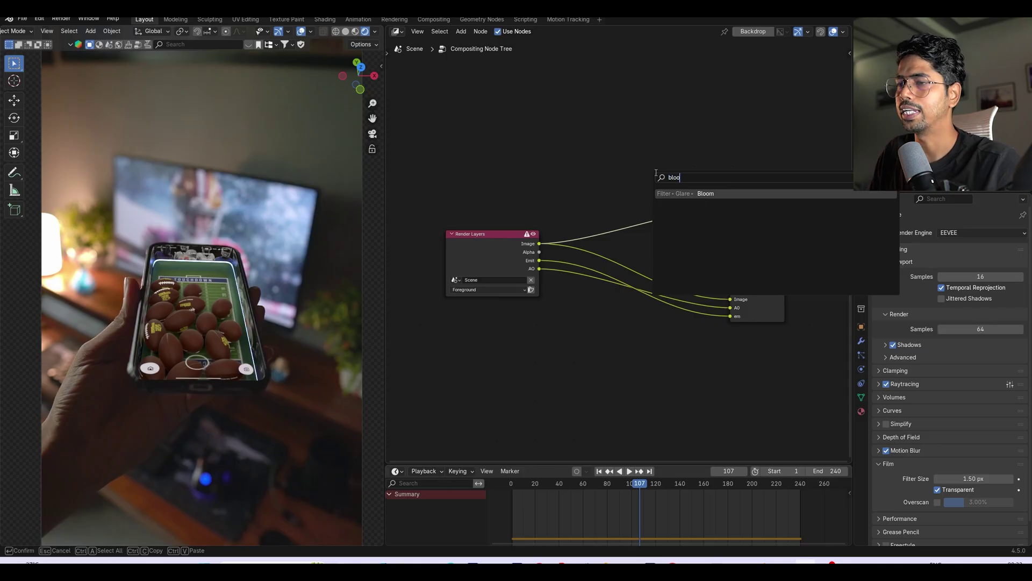
key("BackSpace")
key("BackSpace")
key("BackSpace")
key("BackSpace")
type("glare")
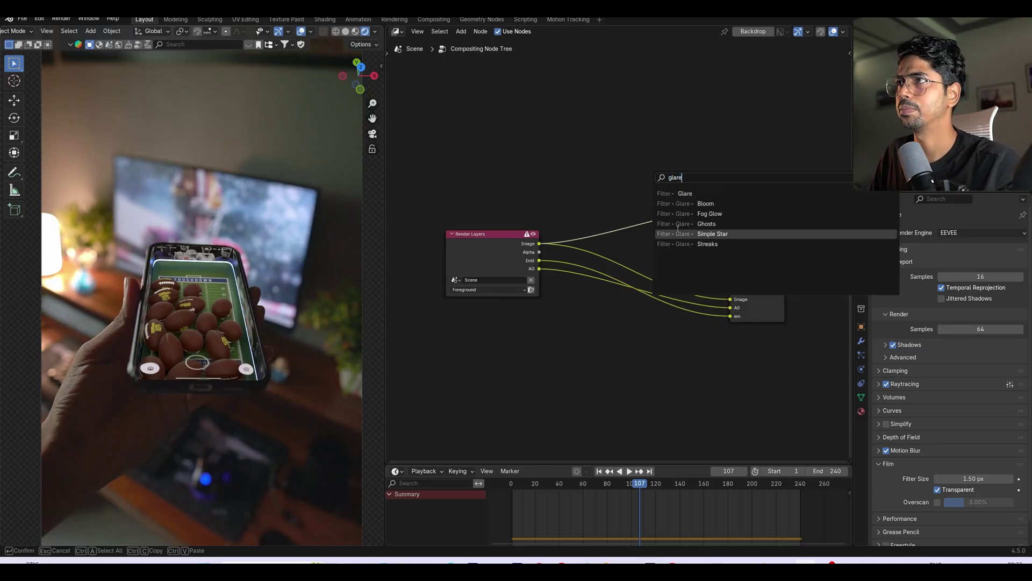
left_click(679, 193)
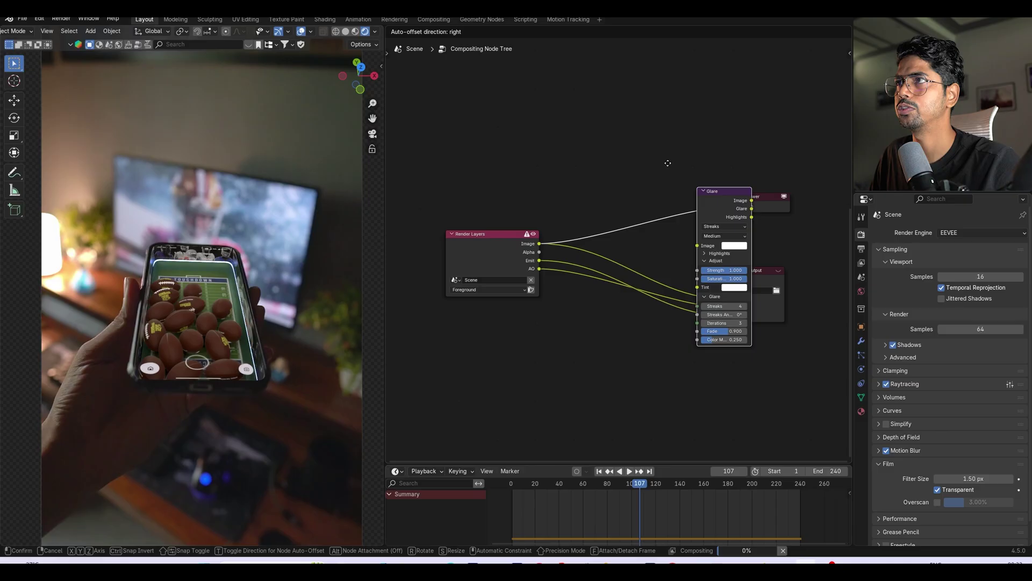
left_click(683, 123)
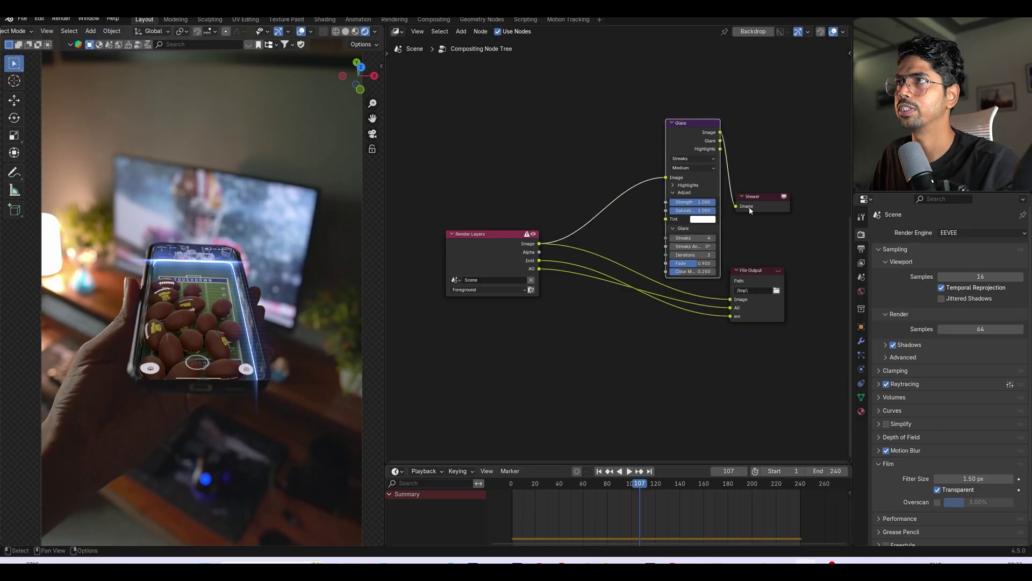
left_click_drag(749, 206, 774, 157)
left_click_drag(700, 171, 693, 166)
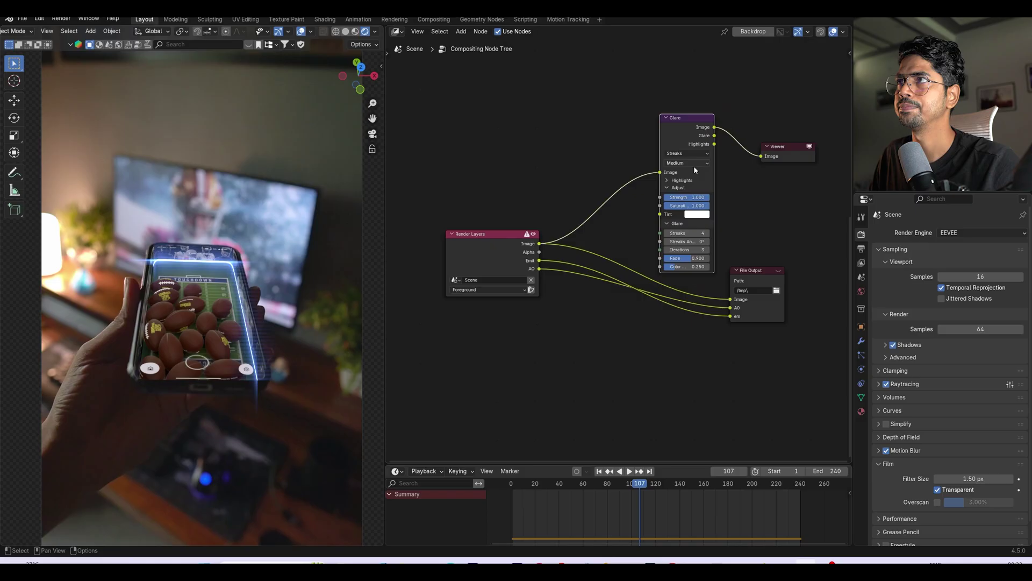
Step: Go to frame 115 and set the Glare node's type to Bloom
left_click_drag(564, 511, 649, 485)
scroll(748, 221, "up", 1)
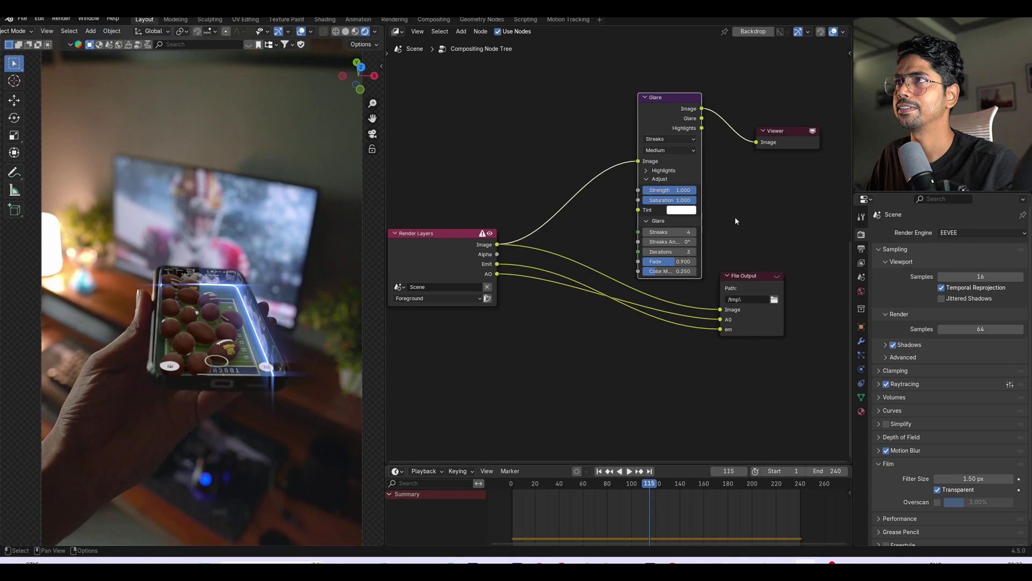
middle_click_drag(736, 221, 723, 246)
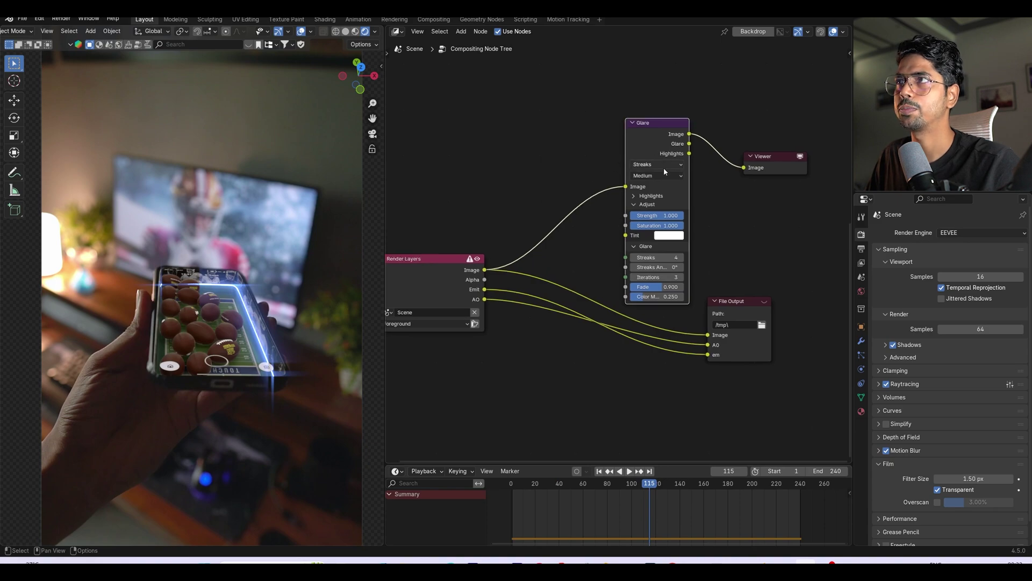
left_click(663, 166)
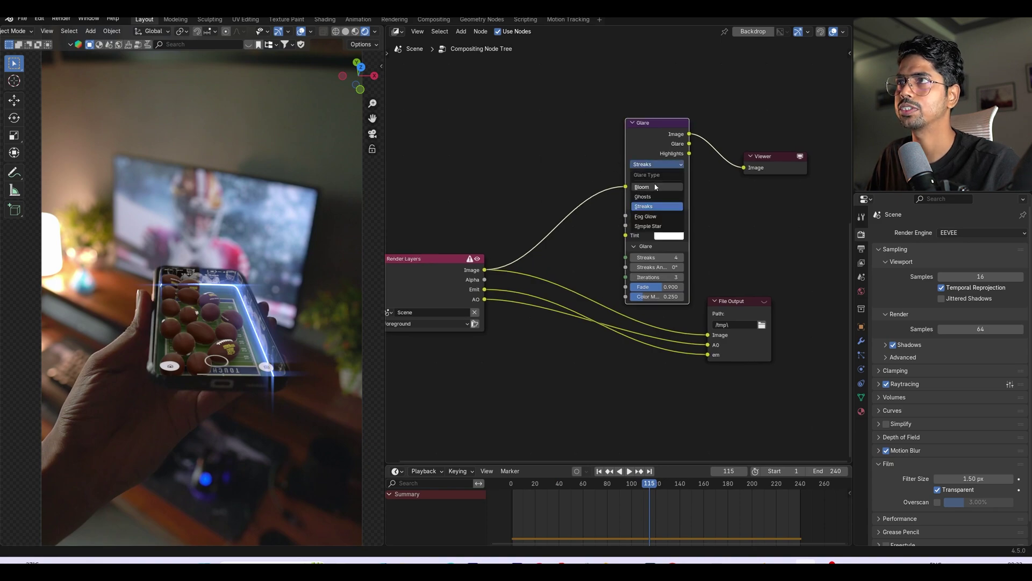
left_click(650, 188)
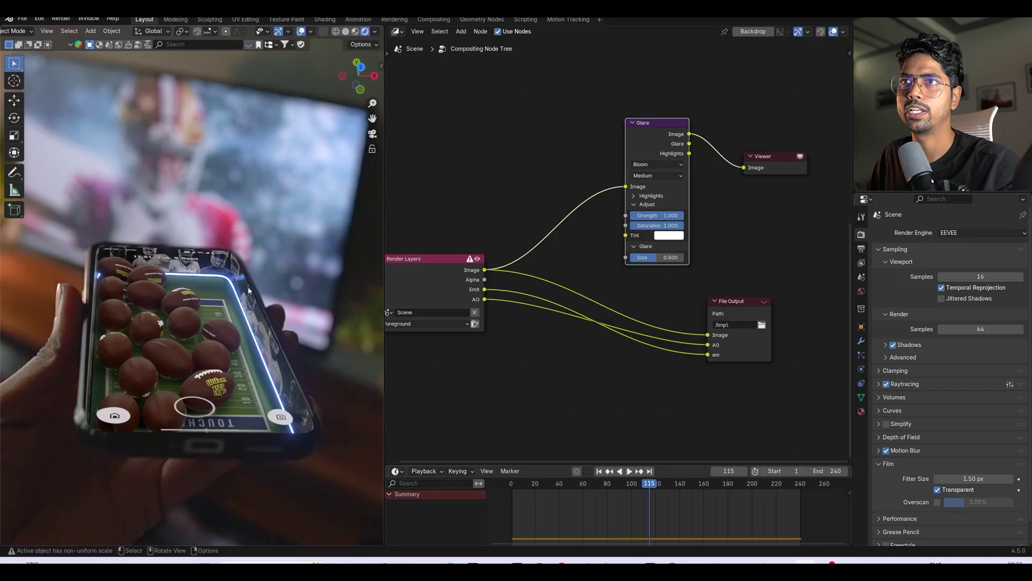
Step: Set the Bloom glare's strength to 12
left_click_drag(669, 217, 642, 217)
key("Escape")
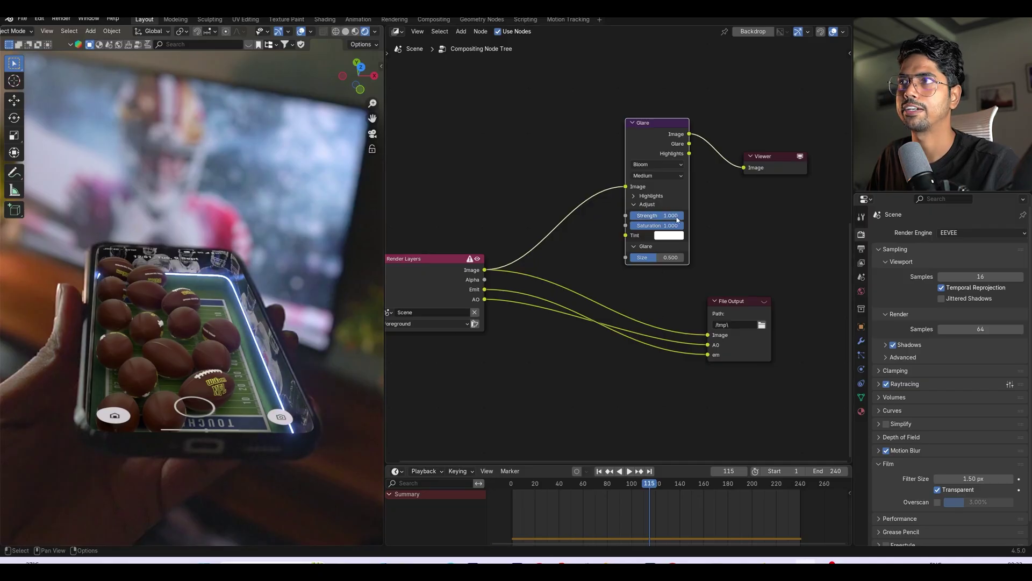
left_click(672, 217)
type("12")
key("Return")
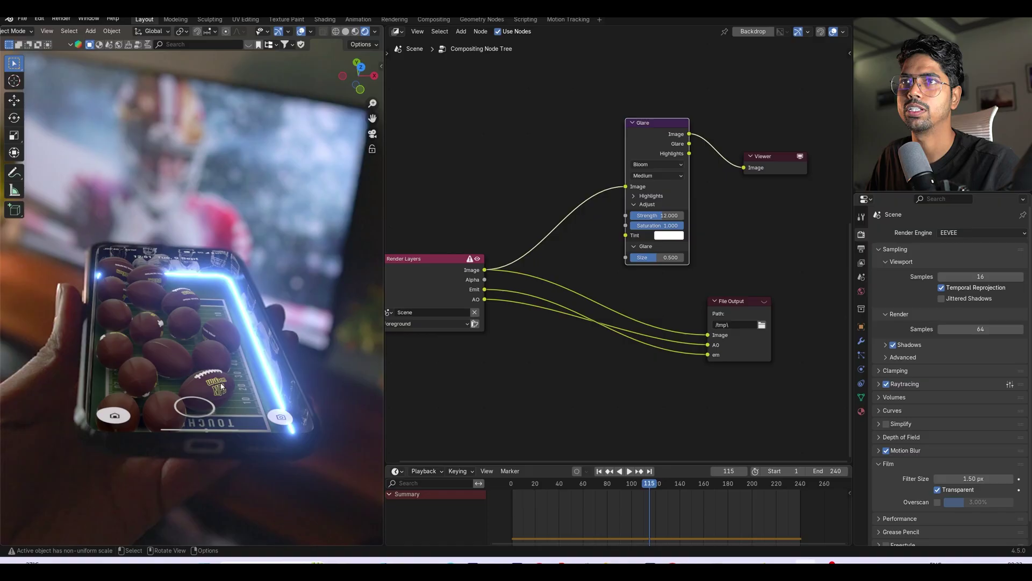
Step: Play the animation from near its start to review the glow, stopping at frame 112
left_click_drag(526, 482, 530, 484)
left_click(509, 484)
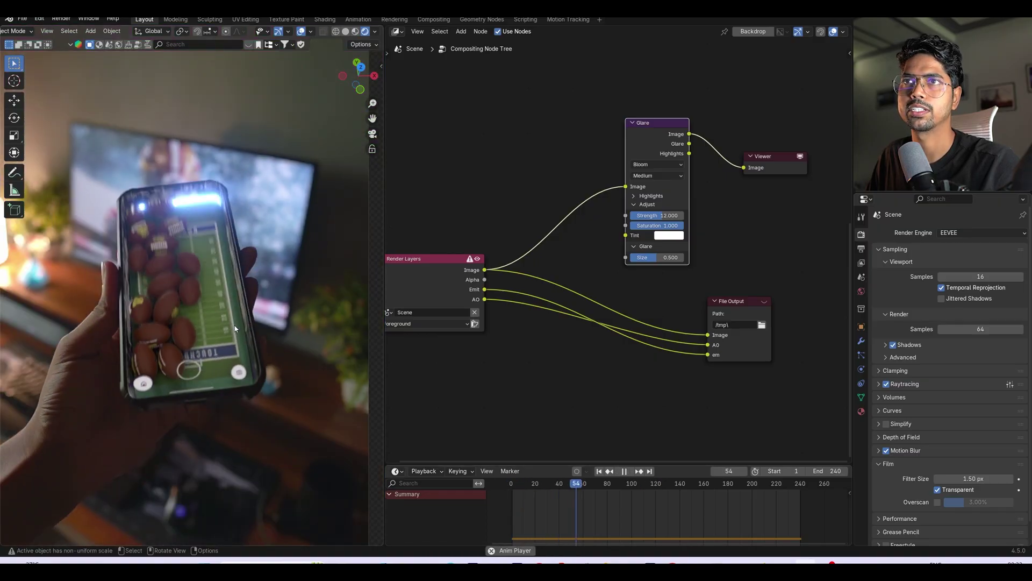
key("space")
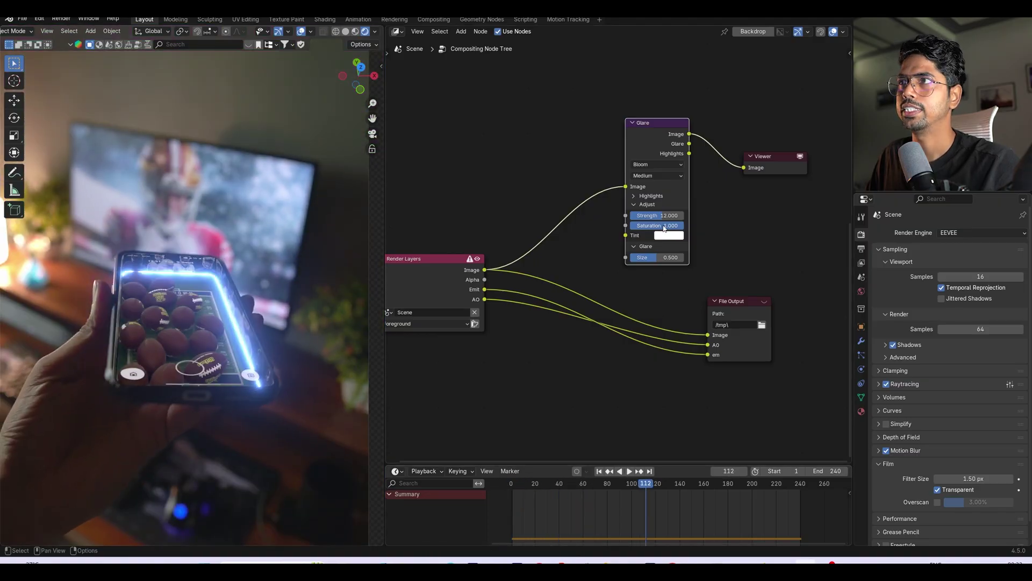
Step: Set the Bloom glare's strength to about 9.867, saturation to 0.78 and size to 0.36
left_click_drag(665, 216, 640, 225)
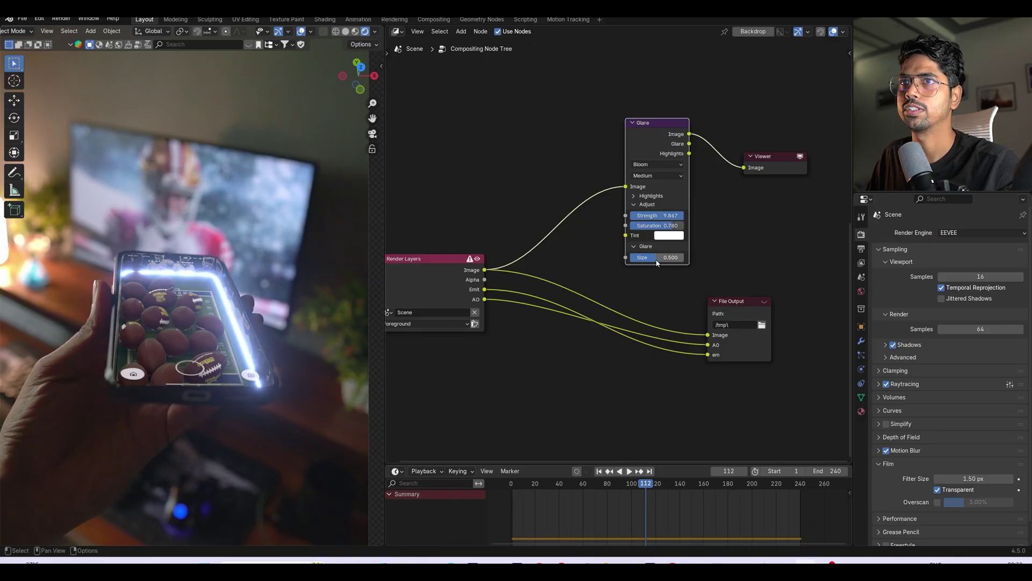
left_click_drag(657, 260, 649, 261)
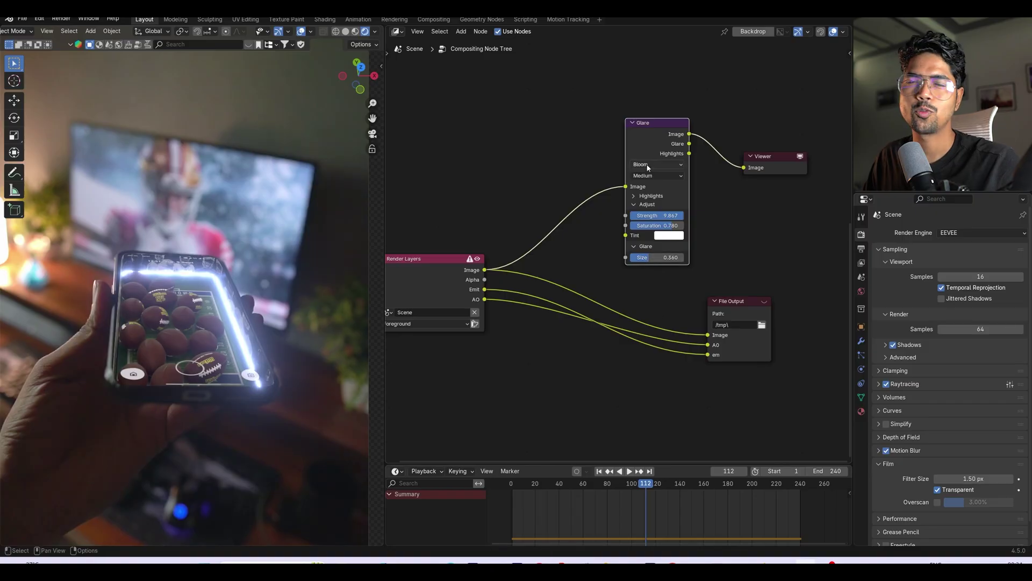
Step: Change the Glare node's type to Ghosts and set its strength to 2
left_click(648, 166)
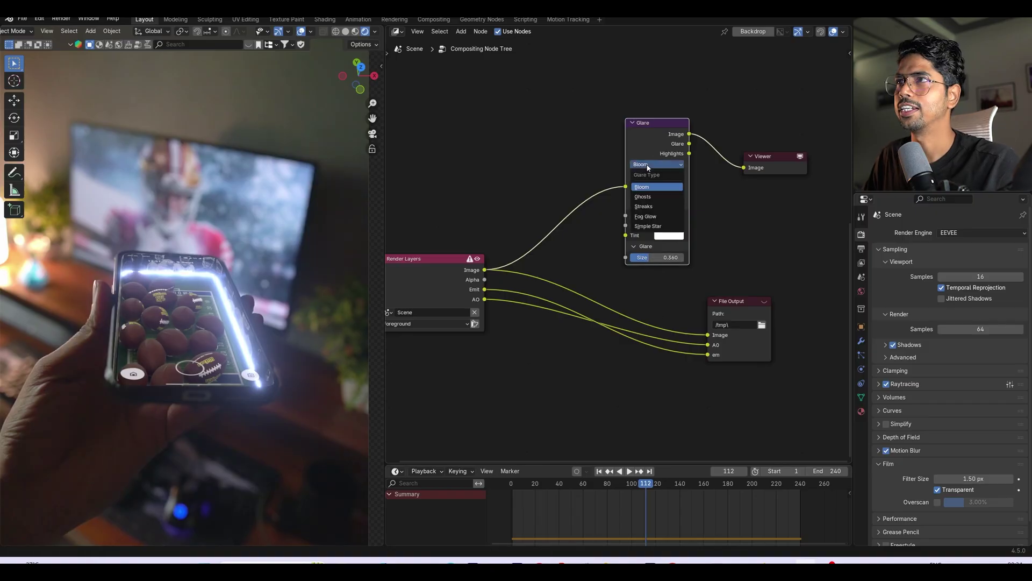
left_click(660, 197)
left_click(675, 217)
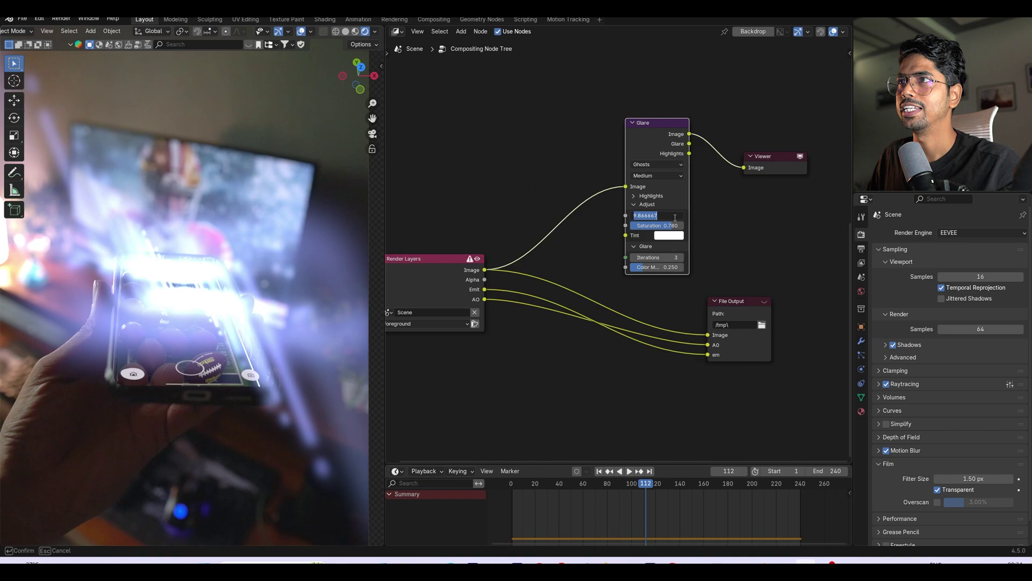
type("2")
key("Return")
Step: Set the Ghosts glare's saturation to 0.84, iterations to 4 and color modulation to 0.757, and preview the animation from frame 1
left_click(598, 471)
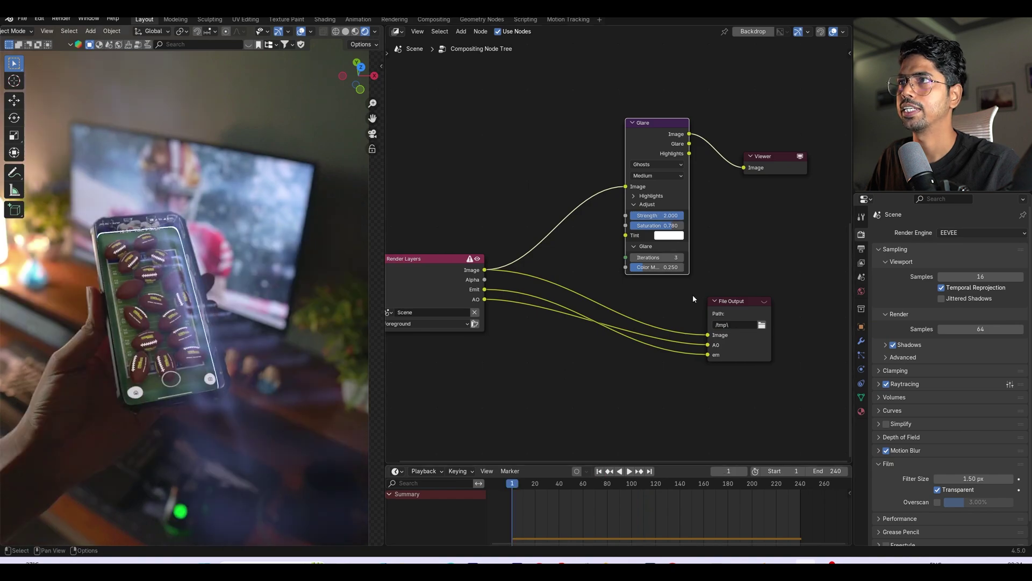
mouse_move(663, 226)
left_mouse_down()
mouse_move(674, 227)
mouse_move(660, 258)
mouse_move(672, 258)
mouse_move(645, 258)
mouse_move(684, 267)
left_mouse_up()
left_click(661, 259)
key("Return")
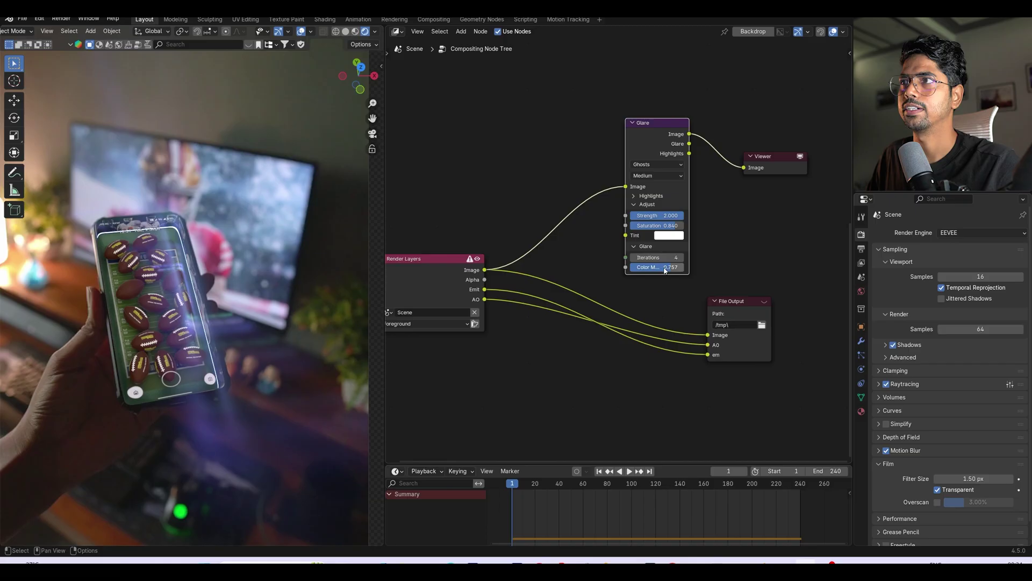
key("space")
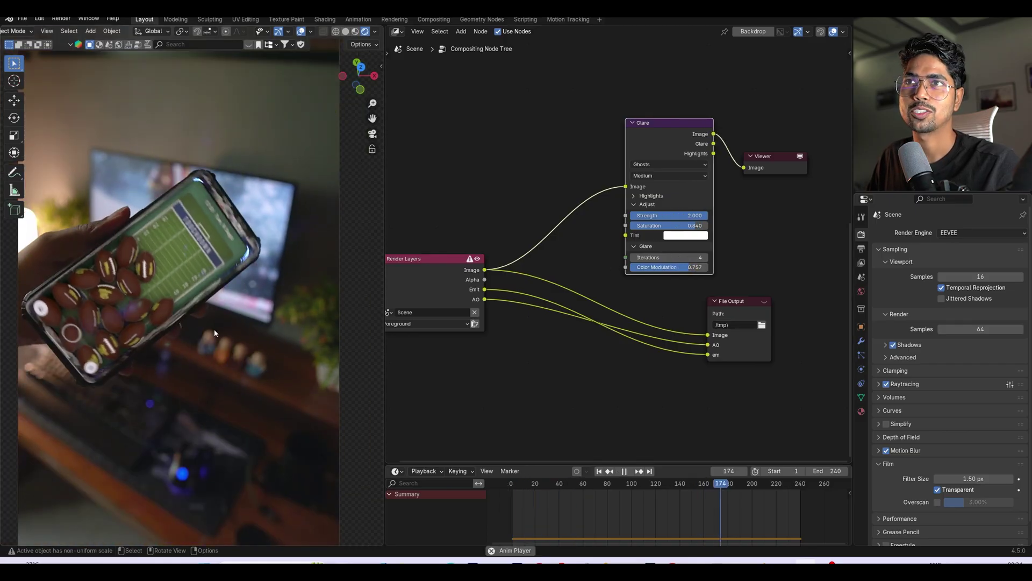
key("space")
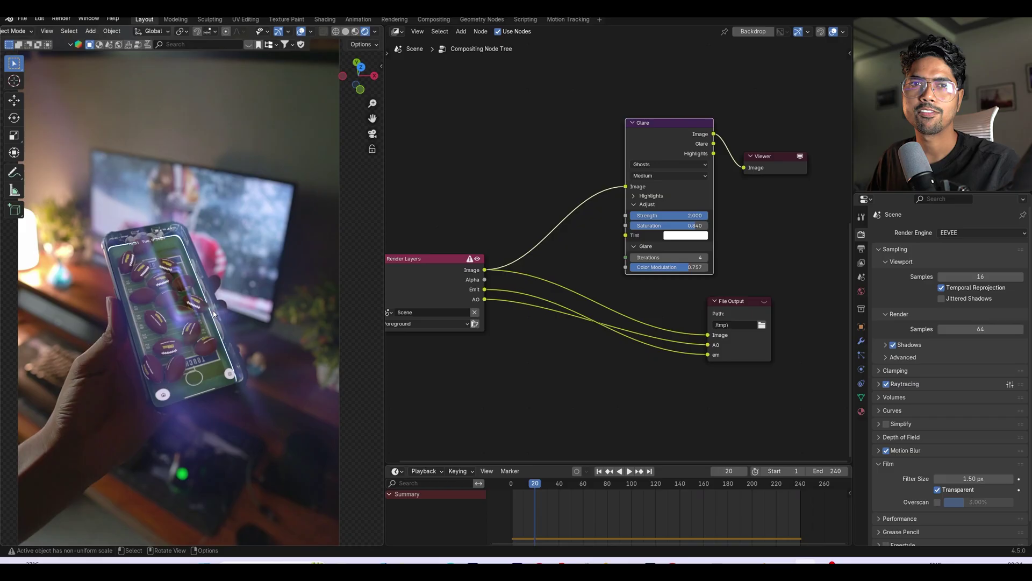
Step: Switch the Glare node back to Bloom and set its strength to 5 at frame 30
middle_click_drag(654, 203, 631, 217)
left_click(645, 179)
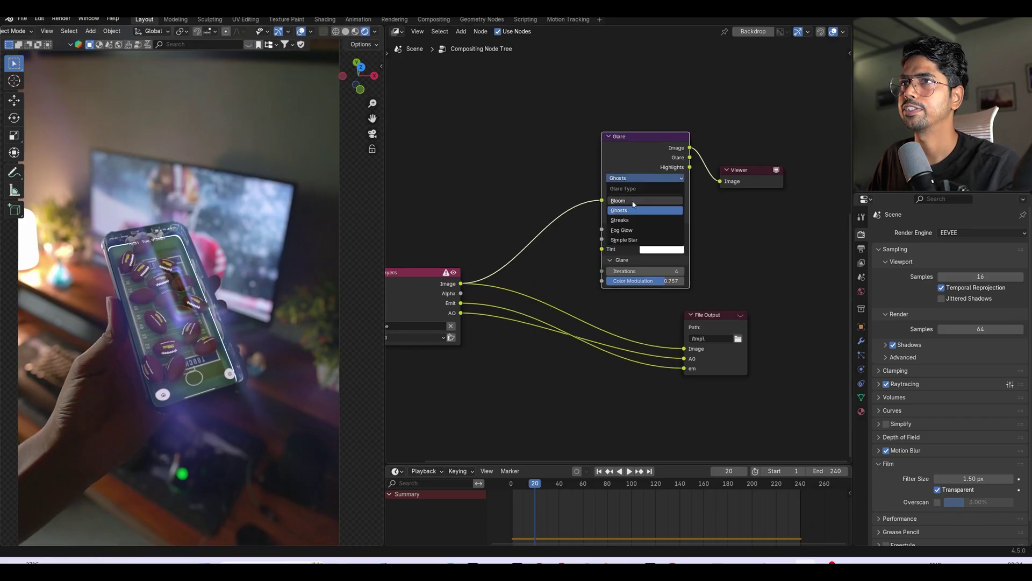
left_click(619, 201)
left_click(547, 487)
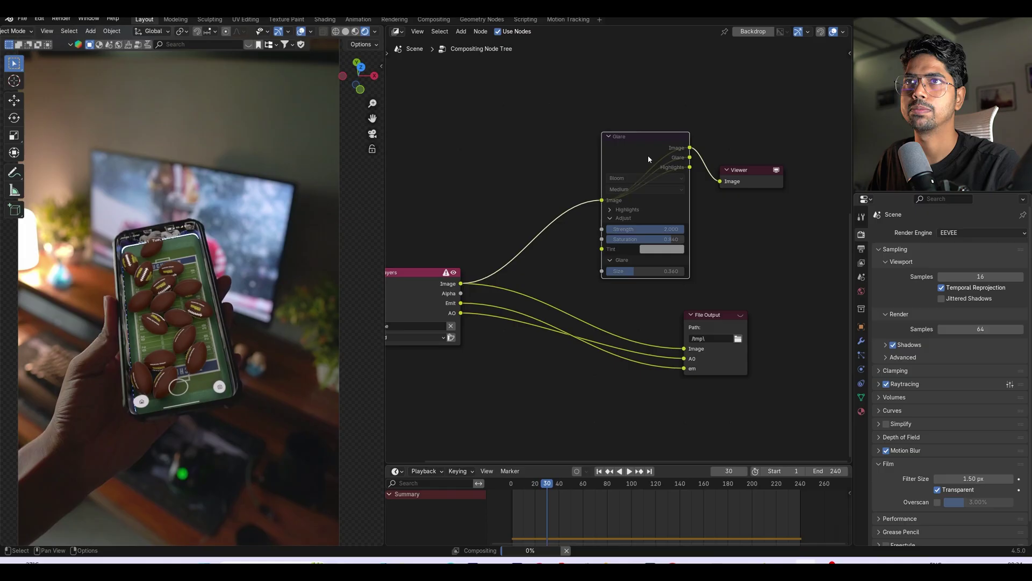
left_click_drag(657, 233, 685, 230)
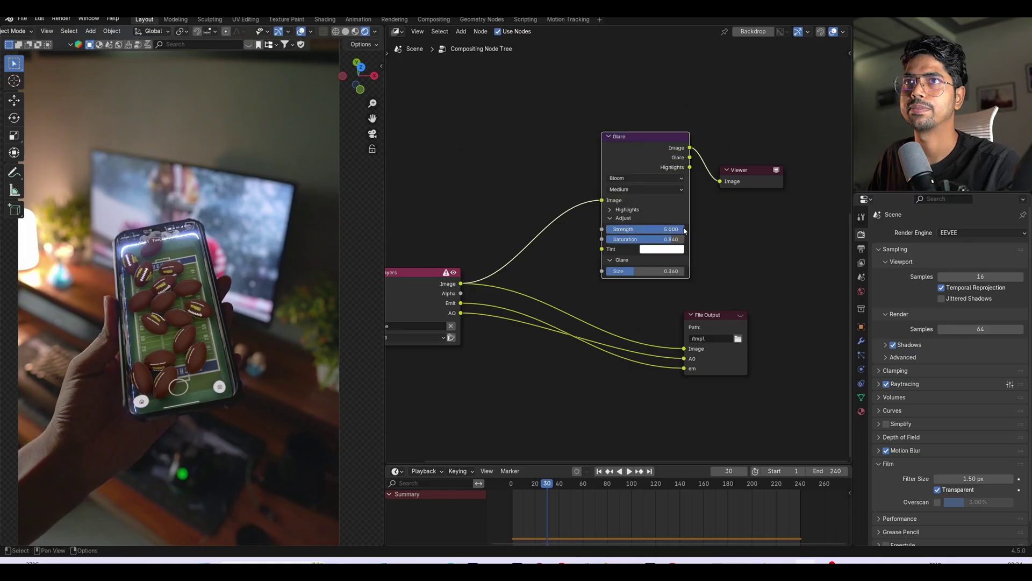
Step: Connect the Glare node's Image output to the File Output node's Image input and rearrange the Viewer, Glare and File Output nodes
left_click_drag(742, 170, 762, 182)
left_click_drag(643, 156, 684, 348)
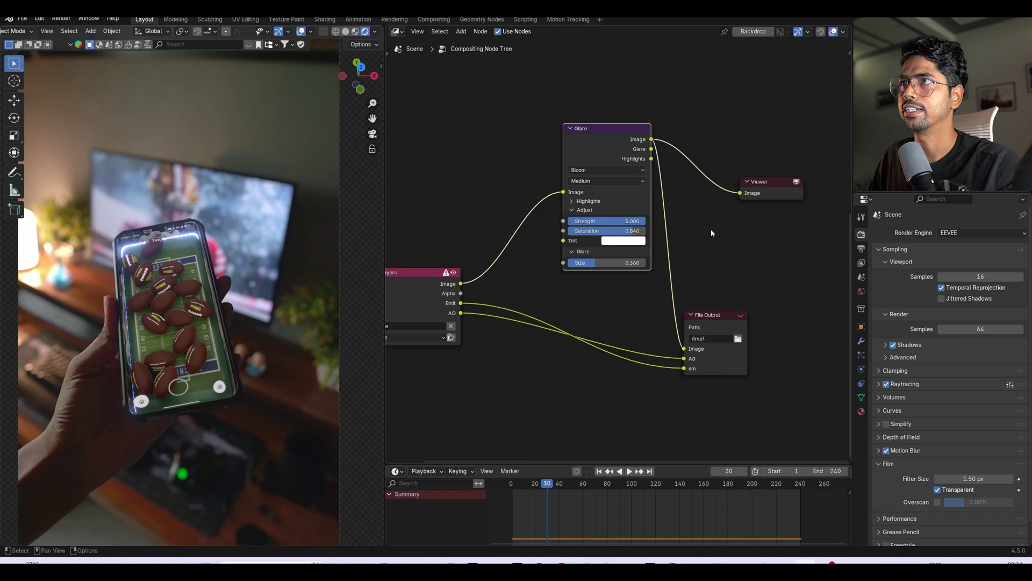
left_click_drag(753, 193, 764, 183)
left_click_drag(612, 133, 568, 144)
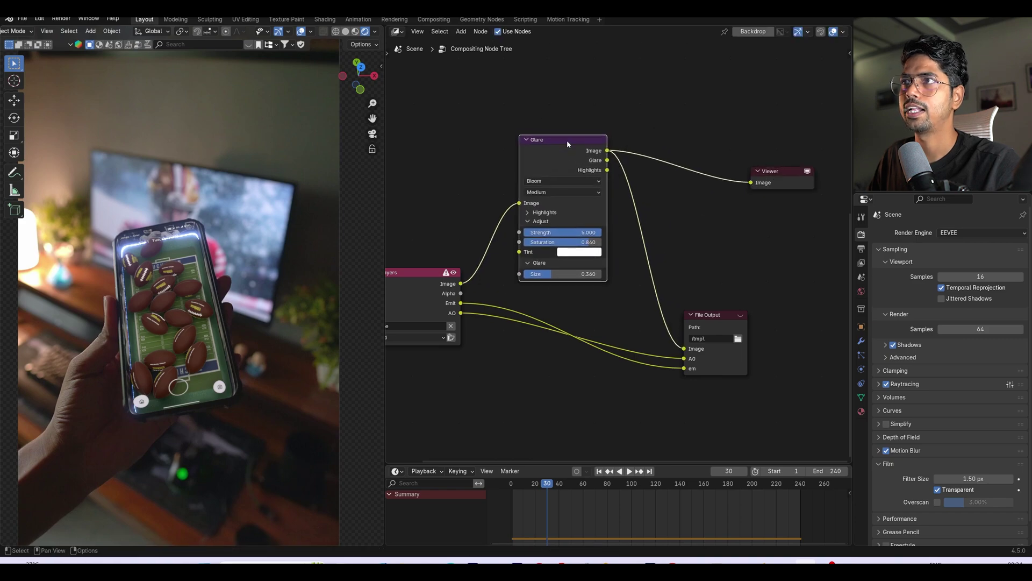
left_click_drag(707, 326, 718, 293)
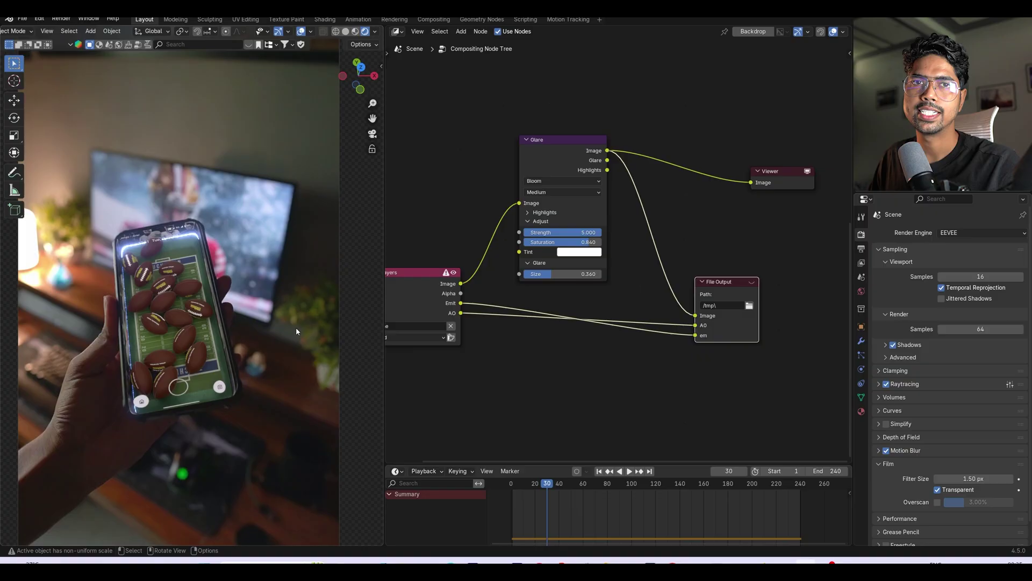
Step: Show the view layer's Emission and Ambient Occlusion pass settings and move the Render Layers node closer to the Glare node
left_click(862, 263)
scroll(927, 449, "down", 1)
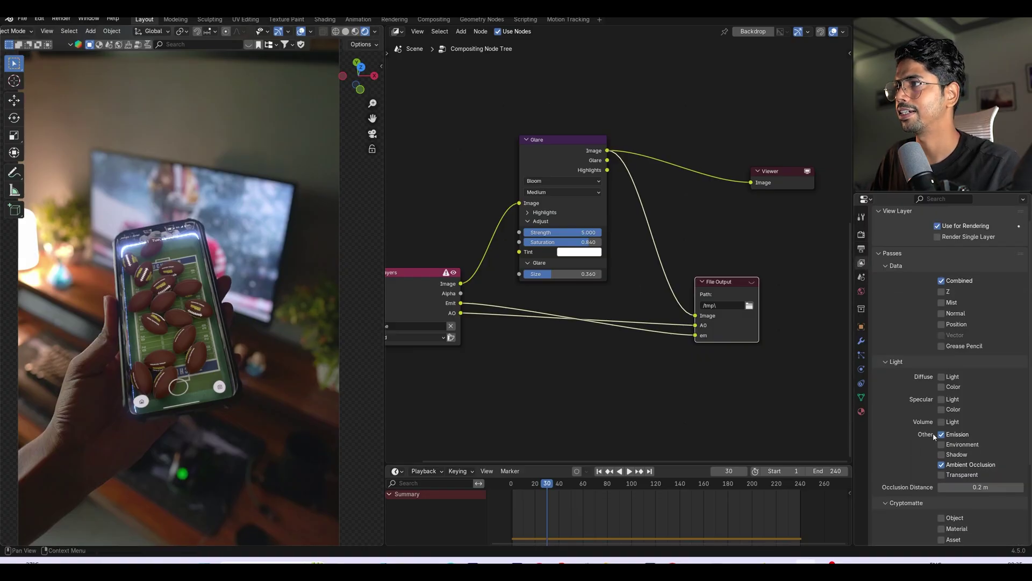
left_click_drag(427, 307, 453, 315)
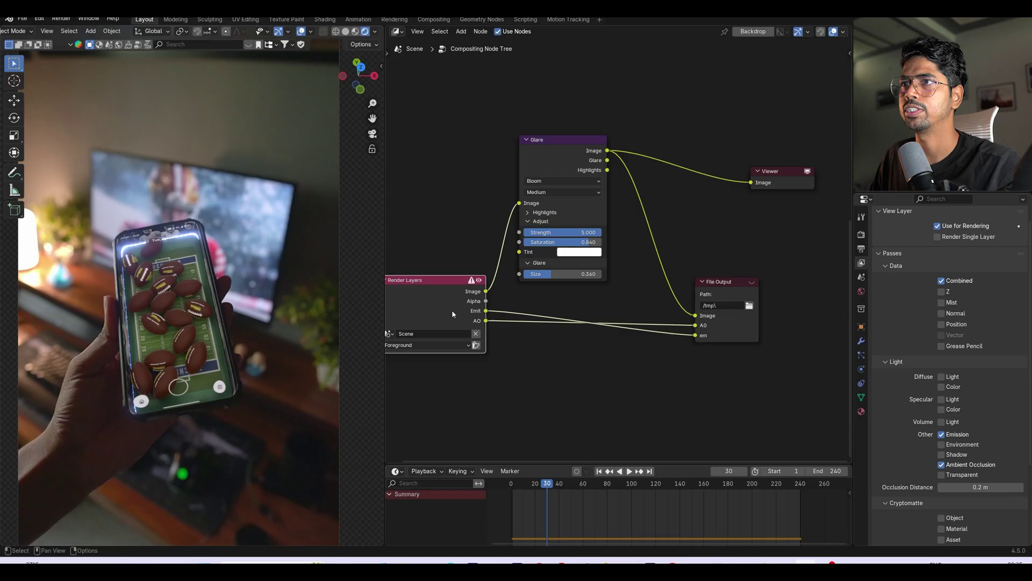
Step: Display the Emission render pass in the viewport, toggle muting of the Glare node and scrub the timeline around frame 30
left_click(375, 31)
left_click(333, 152)
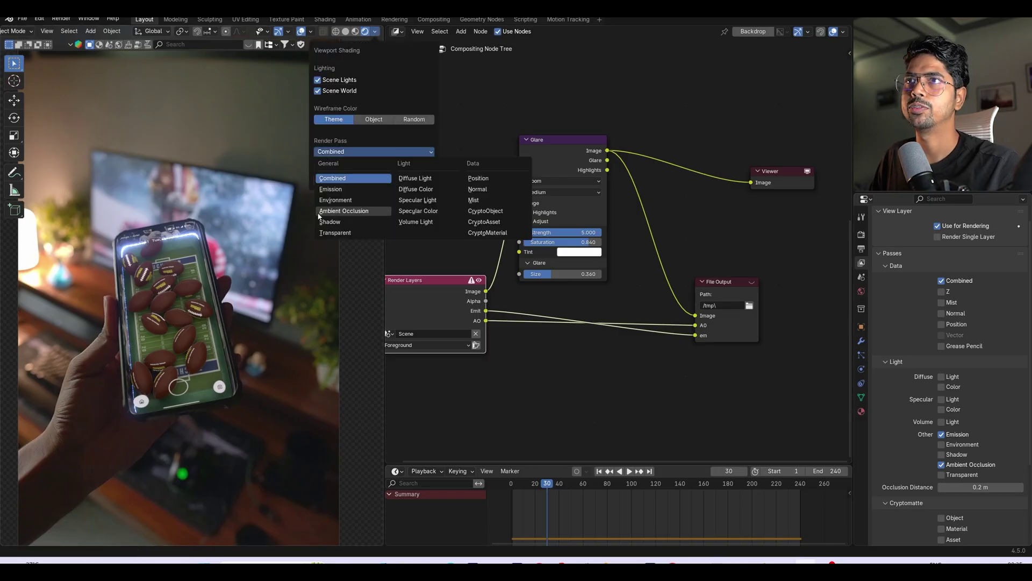
left_click(337, 191)
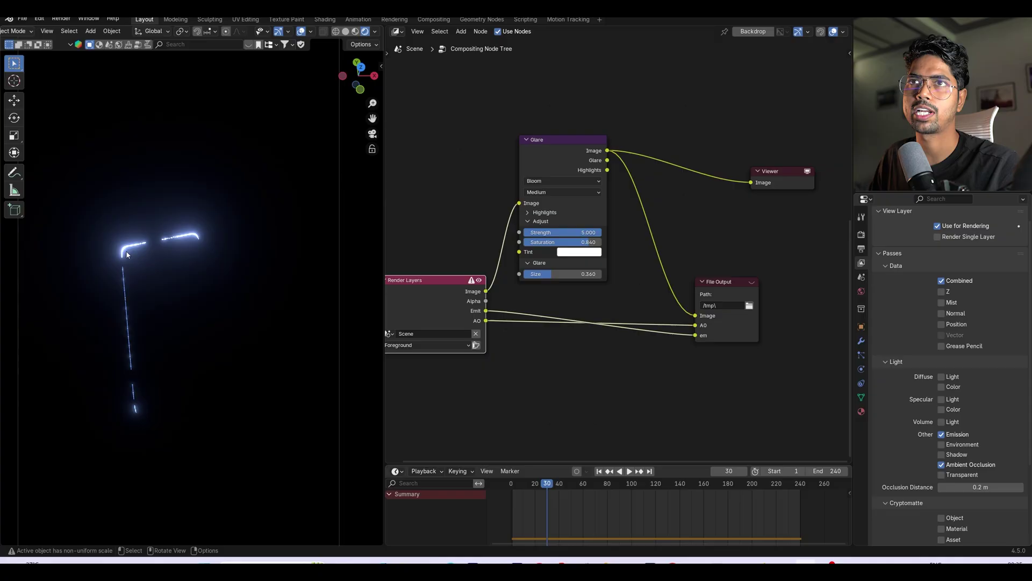
left_click(559, 153)
key("m")
mouse_move(525, 484)
left_mouse_down()
mouse_move(563, 486)
mouse_move(545, 486)
left_mouse_up()
Step: Return the viewport's render pass to Combined
left_click(374, 31)
left_click(347, 151)
left_click(336, 178)
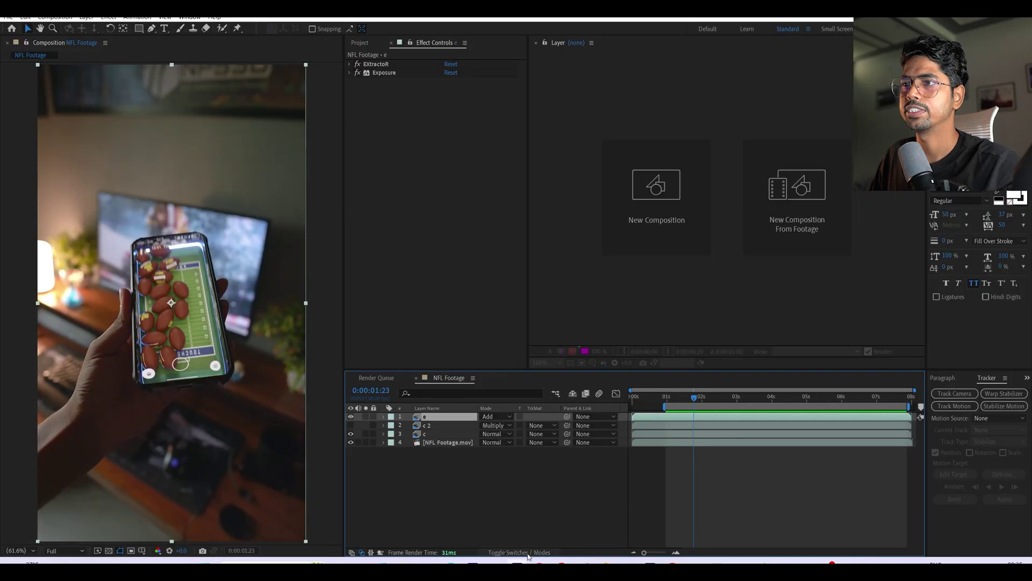
Step: In After Effects, turn off layer e's Exposure effect, expand its EXtractoR settings and reset them
left_click(357, 73)
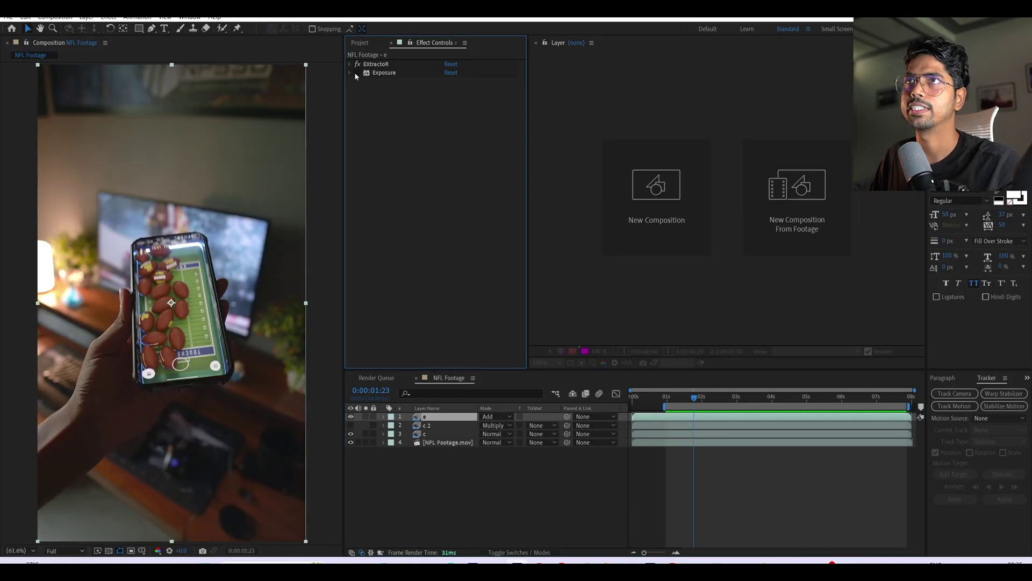
left_click(350, 64)
left_click(441, 63)
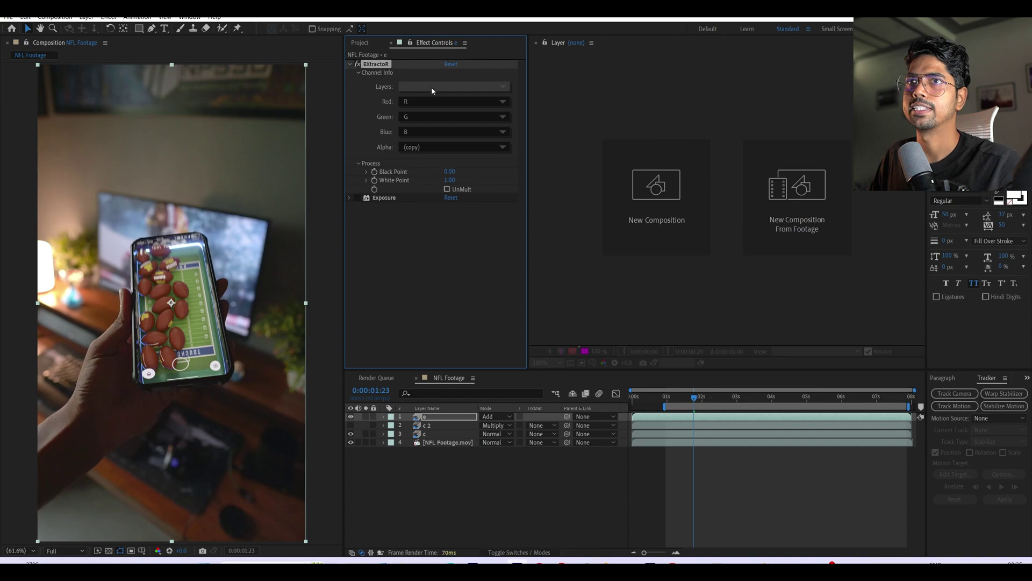
Step: Solo layer e, set EXtractoR to extract the em pass and preview the isolated emission along the timeline
left_click(366, 417)
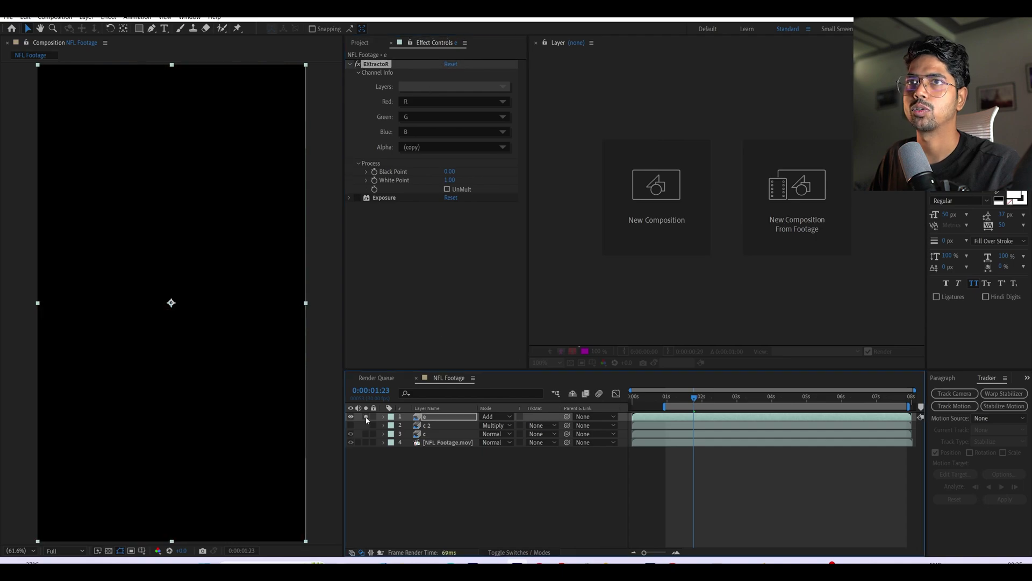
left_click(439, 87)
left_click(467, 119)
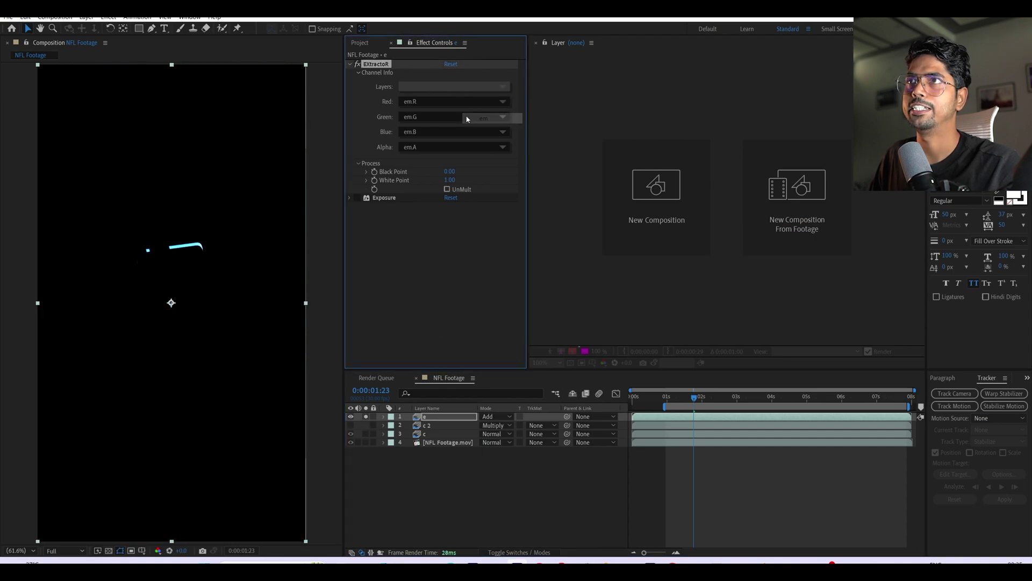
left_click_drag(699, 399, 727, 404)
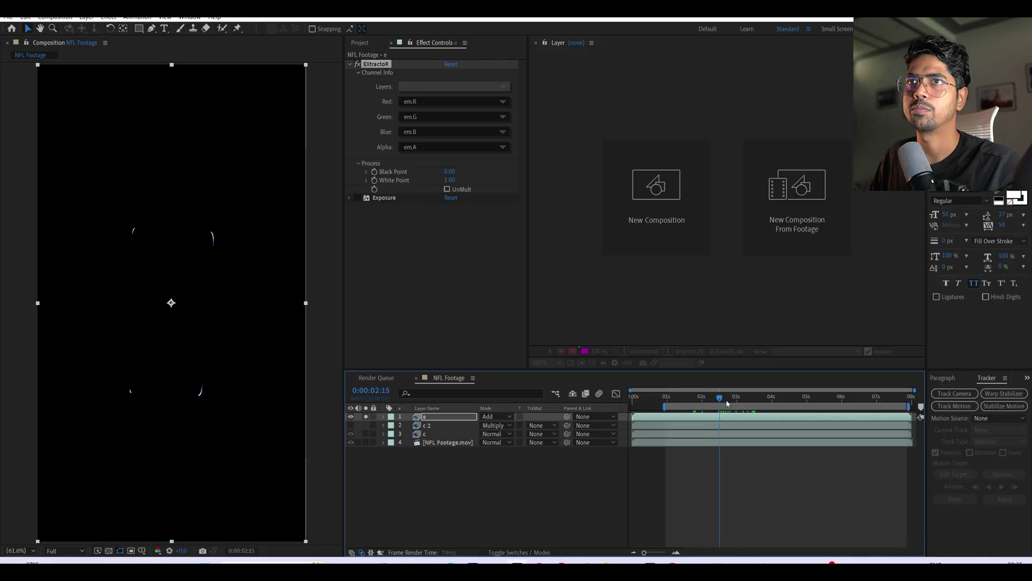
key("space")
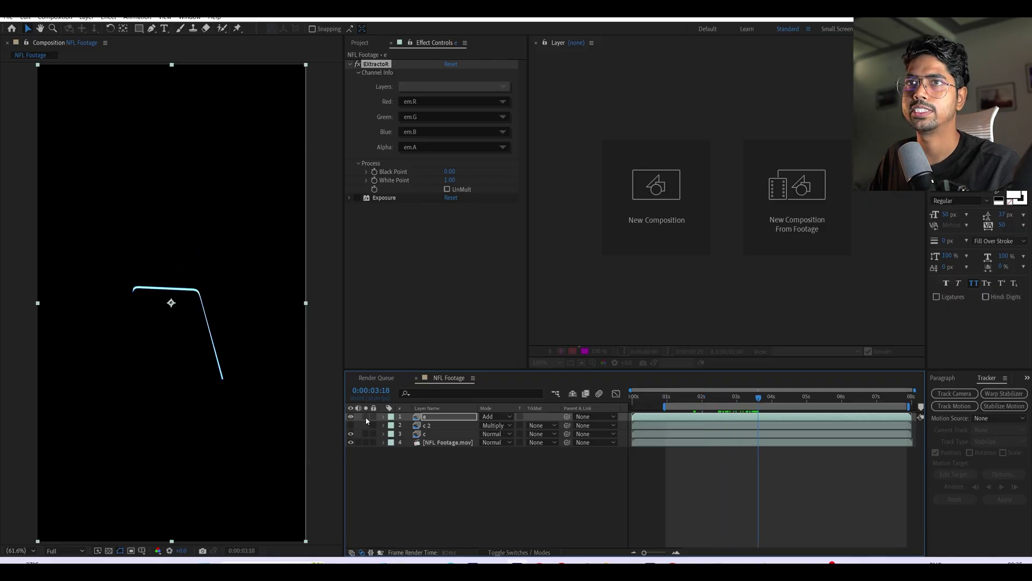
Step: Unsolo layer e and switch its blending mode to Normal and back to Add
left_click(366, 417)
left_click(493, 416)
left_click(539, 132)
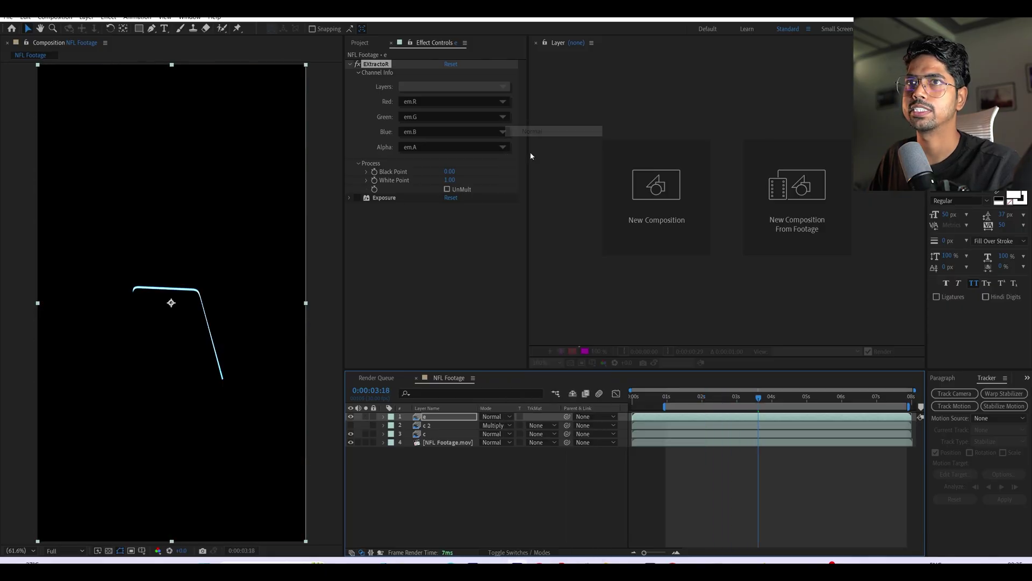
left_click(493, 417)
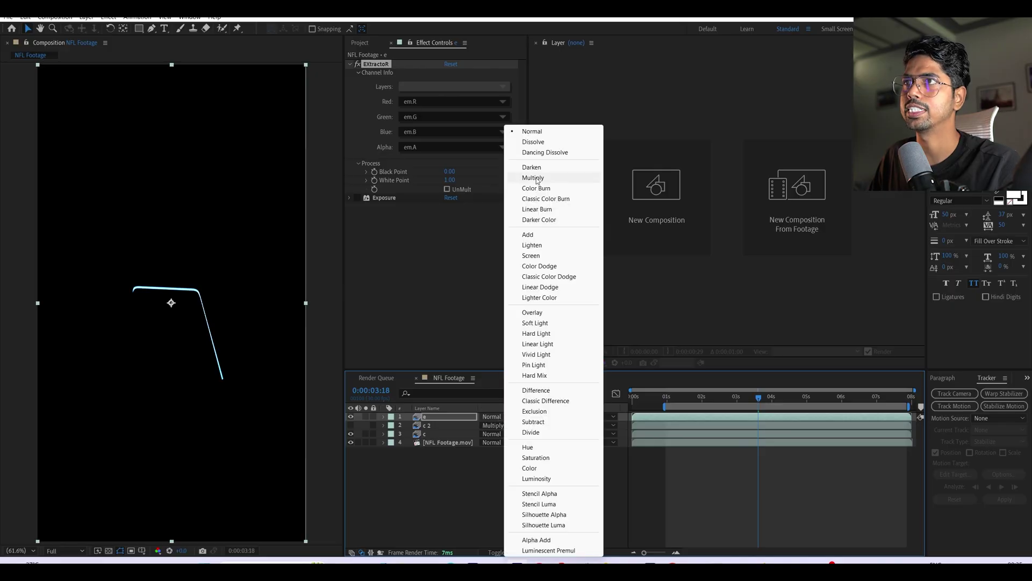
left_click(543, 235)
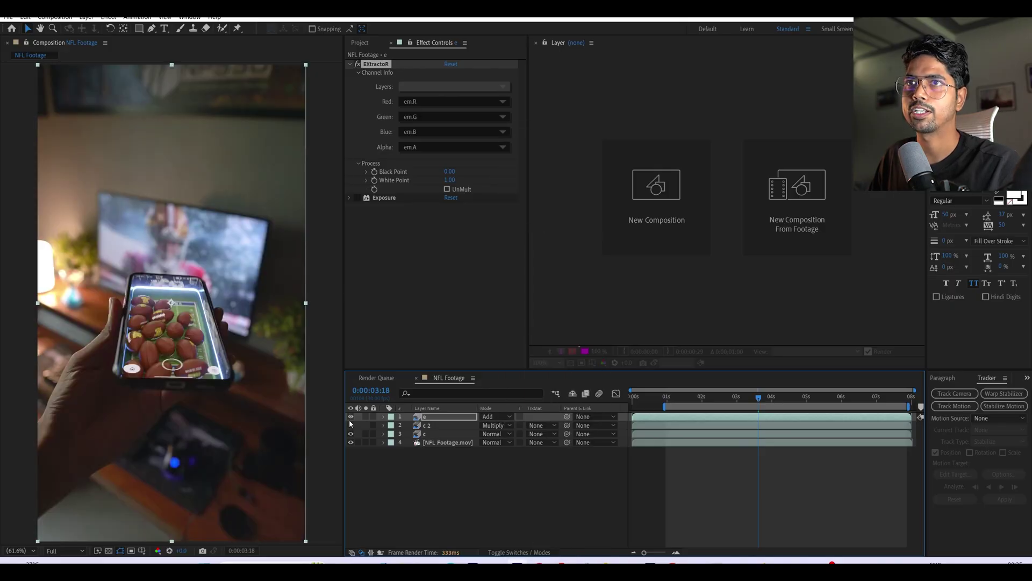
Step: Toggle layer e's visibility to compare the composite with and without the emission pass
left_click(350, 419)
left_click(351, 417)
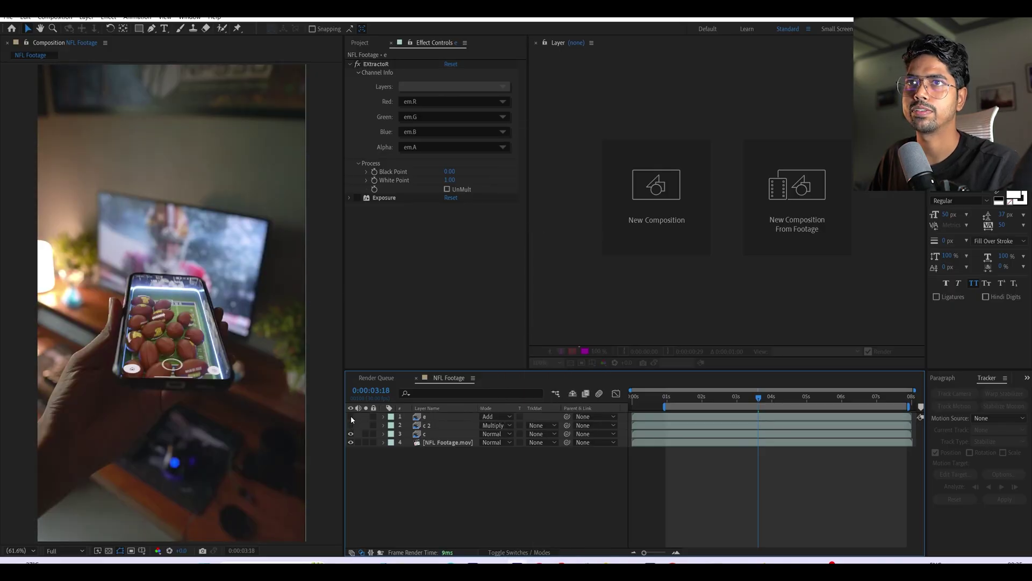
left_click(351, 416)
left_click(388, 226)
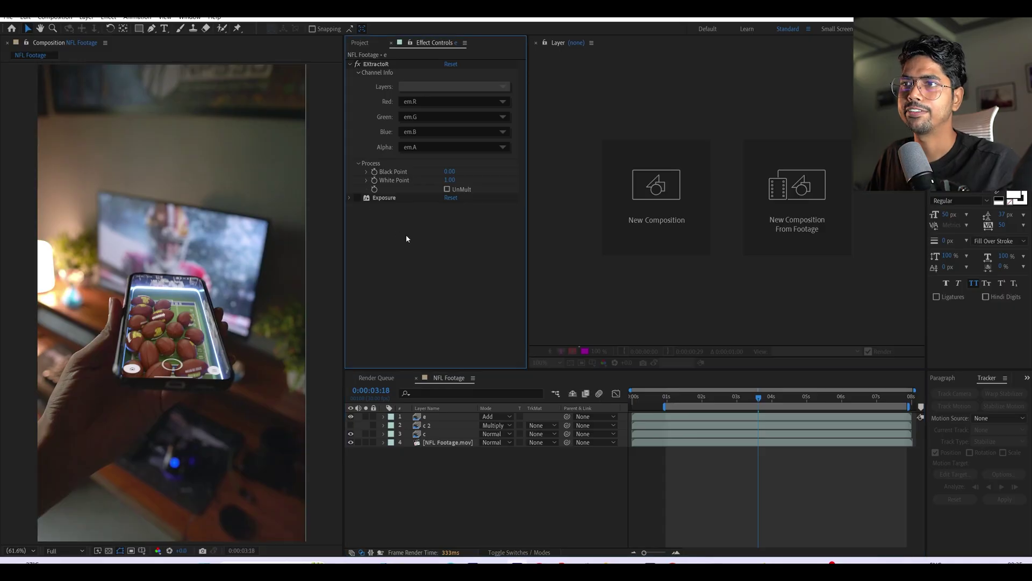
Step: Apply a Glow effect to layer e with a threshold of about 90%, a radius of 68 and a lowered intensity
left_click(432, 422)
key("ctrl+space")
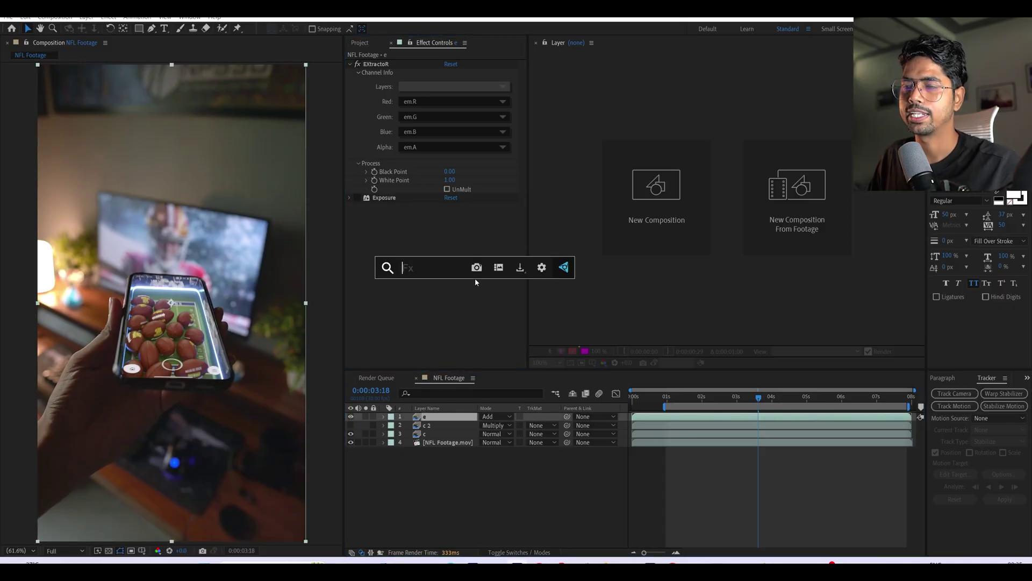
type("glo")
left_click(435, 297)
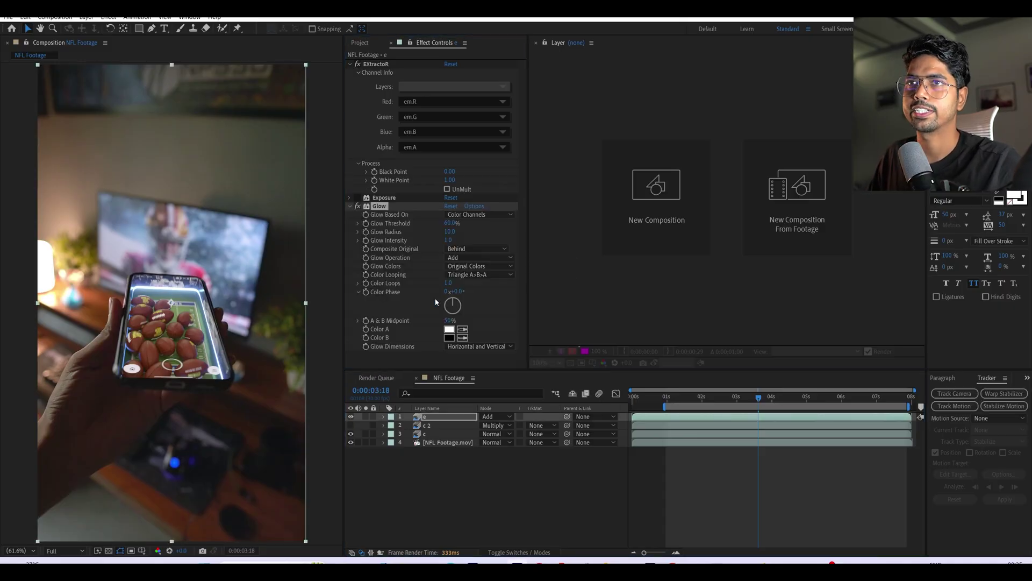
mouse_move(454, 231)
left_mouse_down()
mouse_move(476, 231)
mouse_move(405, 240)
mouse_move(465, 223)
left_mouse_up()
Step: Scrub and play the NFL Footage composition to review the emission glow, ending near 0:00:01:22
left_click_drag(697, 398, 771, 398)
key("space")
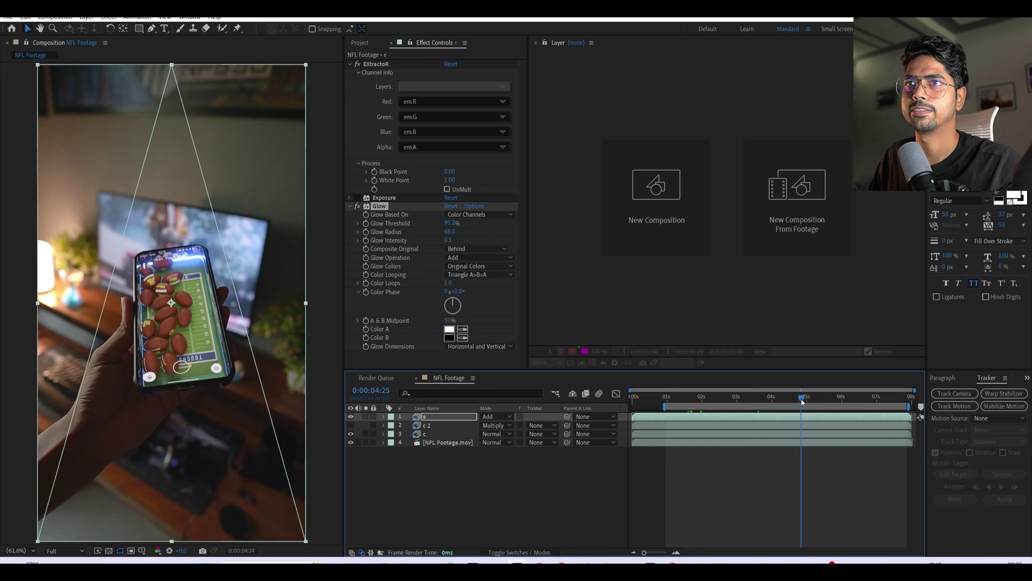
left_click(694, 398)
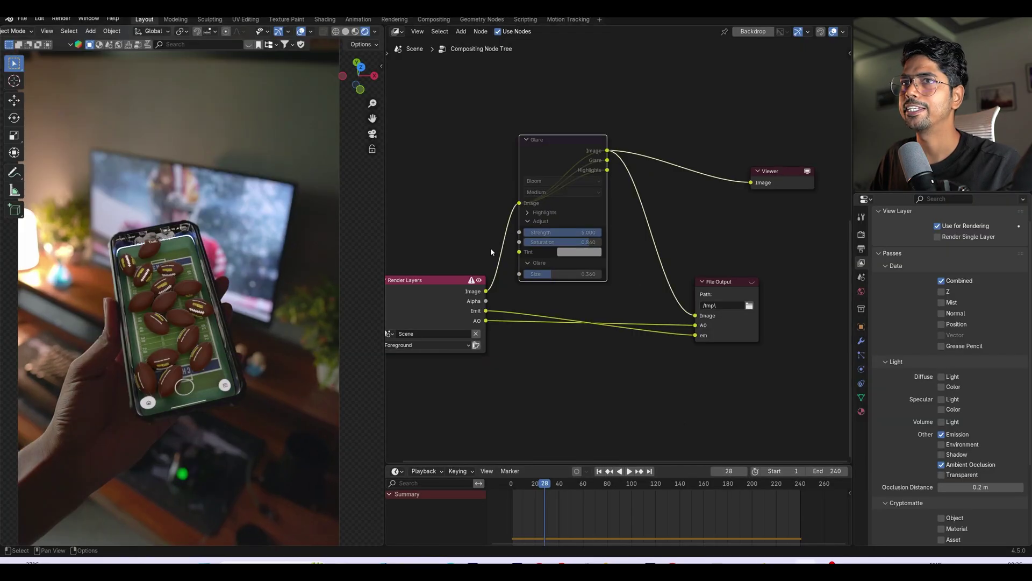
Step: Switch back to Blender and play the animation up to frame 136 to examine the real-time bloom
scroll(490, 247, "down", 2)
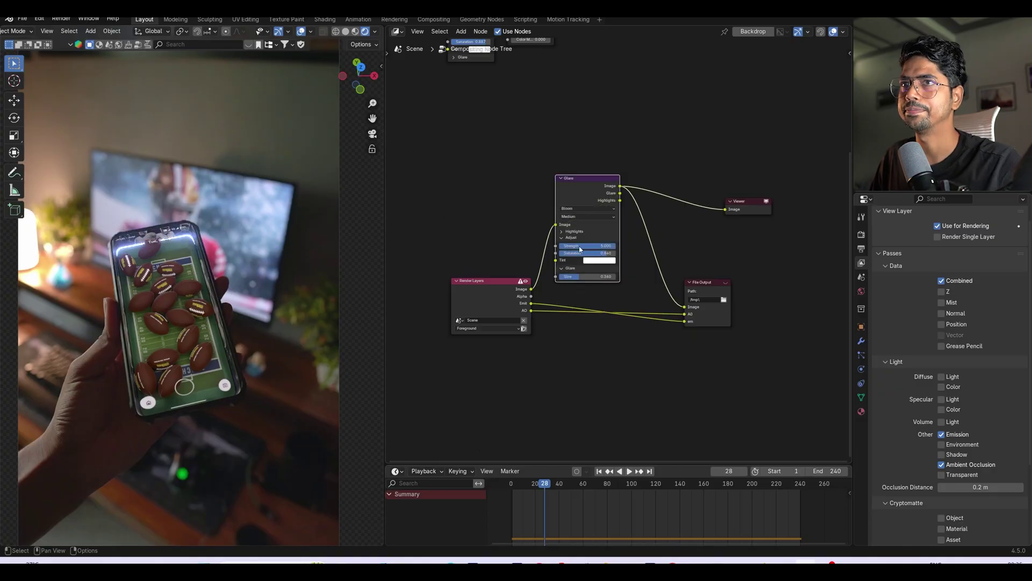
key("space")
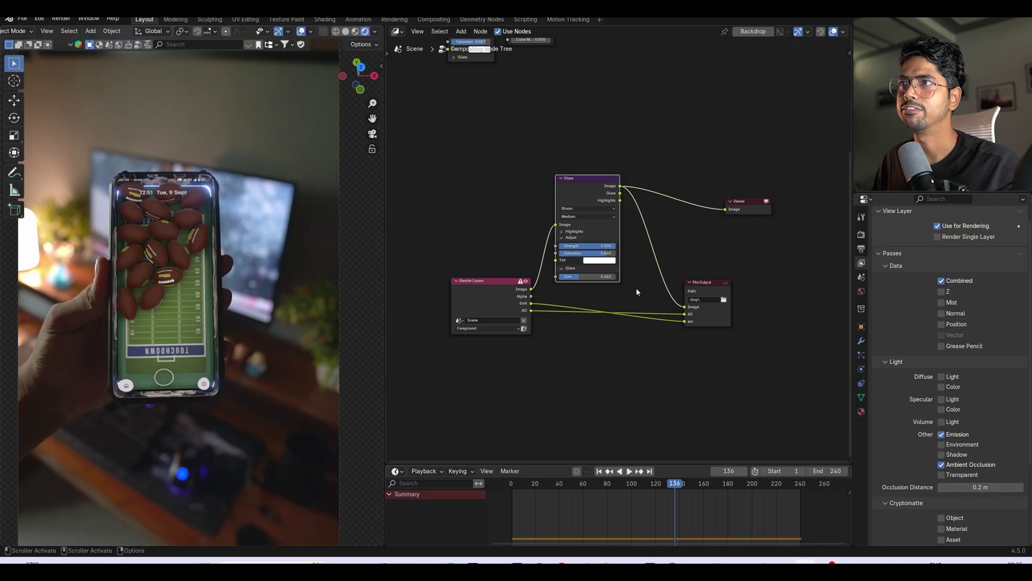
middle_click_drag(636, 301, 636, 322)
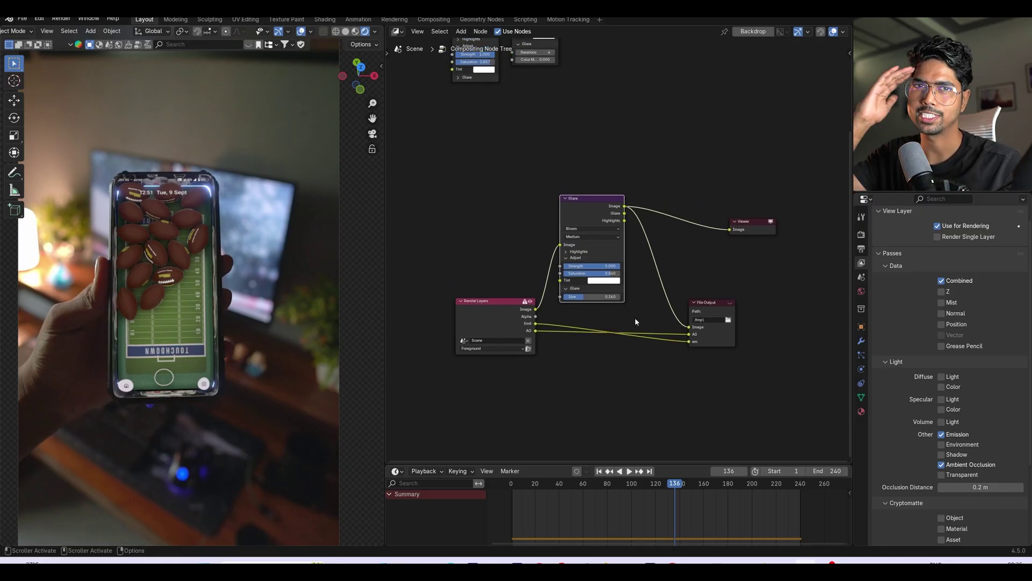